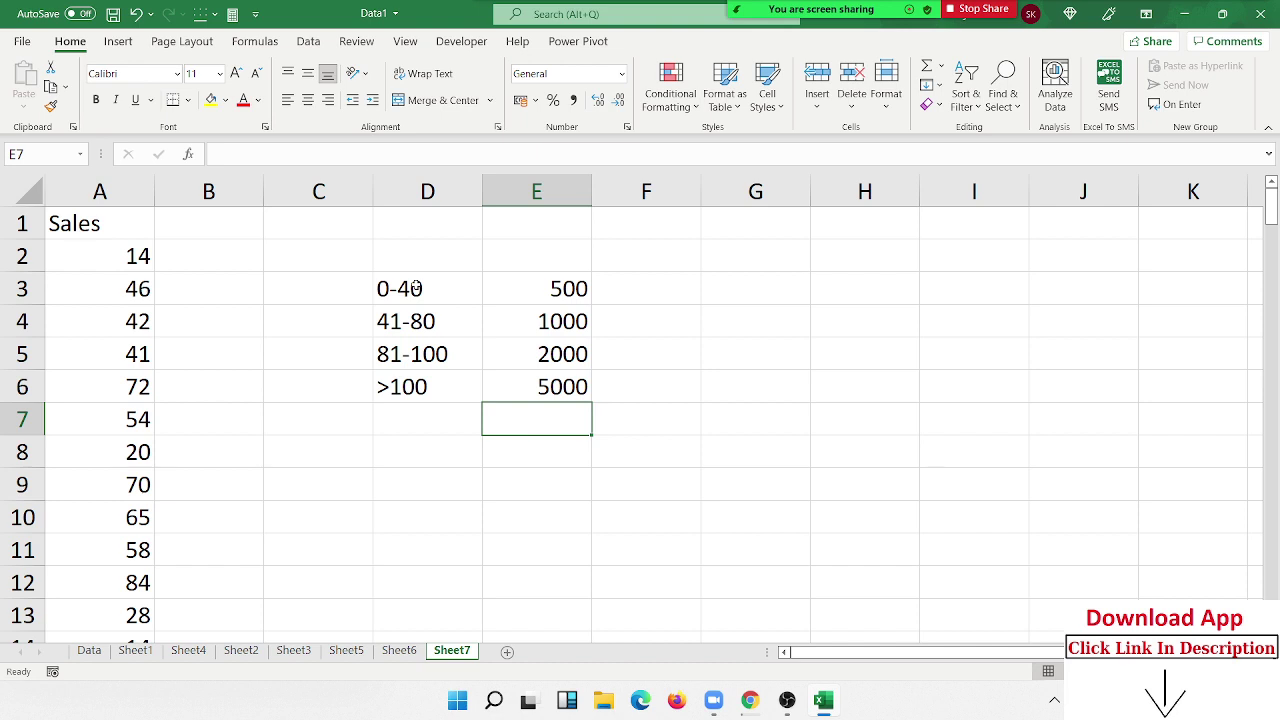
- Review the slab table and sales list, then head cell B1 with INC
left_click_drag(405, 292, 554, 390)
left_click_drag(106, 257, 100, 462)
left_click_drag(415, 290, 549, 395)
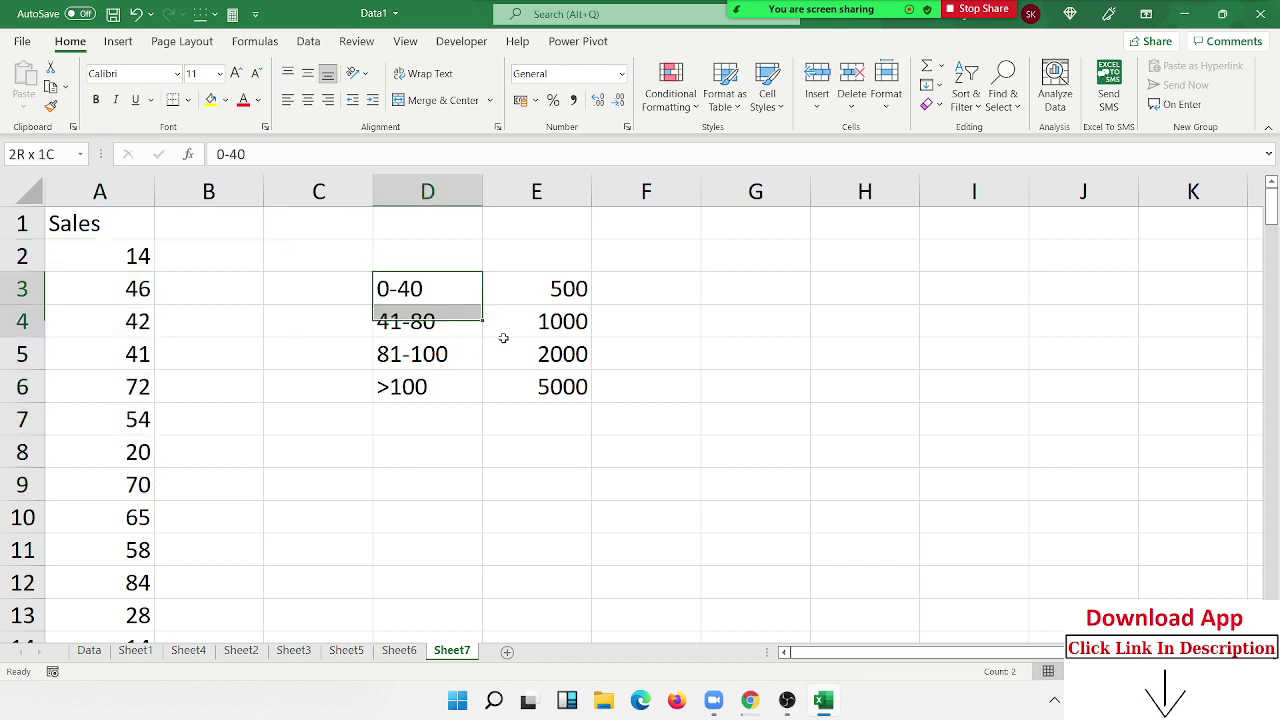
left_click(256, 231)
type("IN")
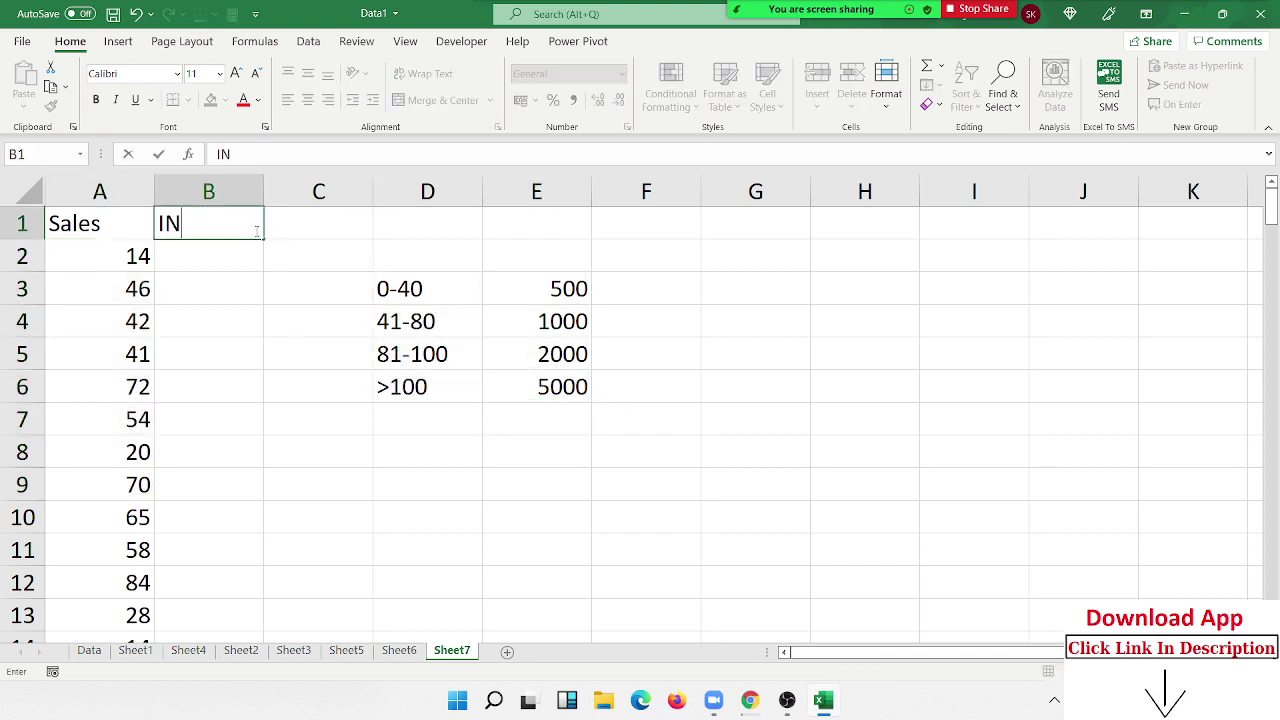
type("C")
key("Return")
- Point out the 1000, 2000 and 5000 incentives, the first sale 14 and the 0-40 range
left_click(555, 288)
left_click(550, 320)
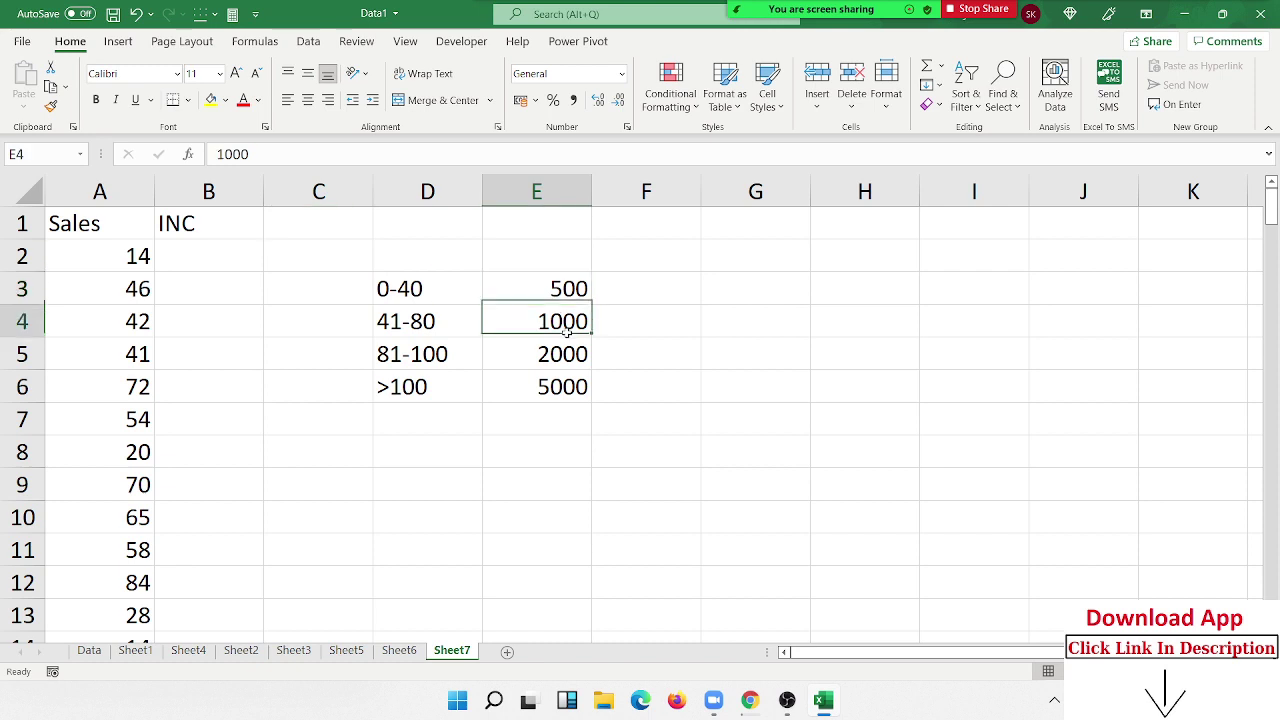
left_click(550, 352)
left_click(560, 385)
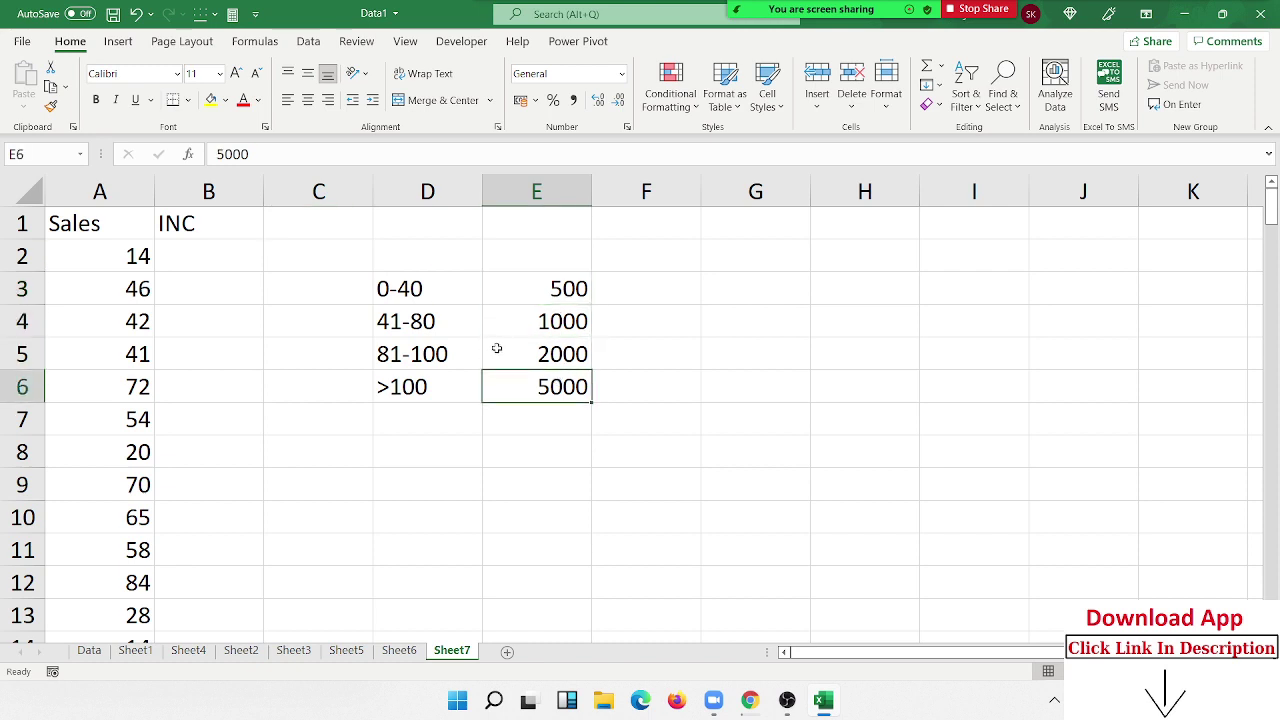
left_click(126, 261)
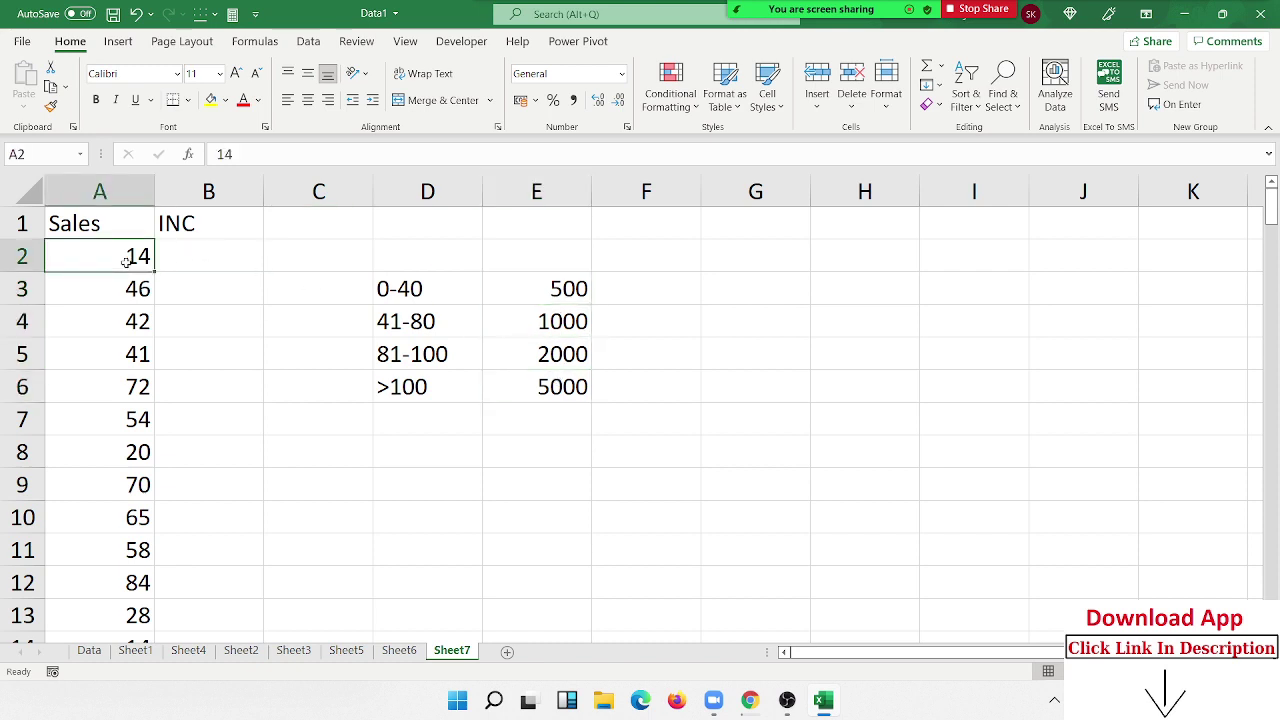
left_click(415, 295)
- Mute a participant from the meeting participants list
left_click(737, 14)
mouse_move(620, 268)
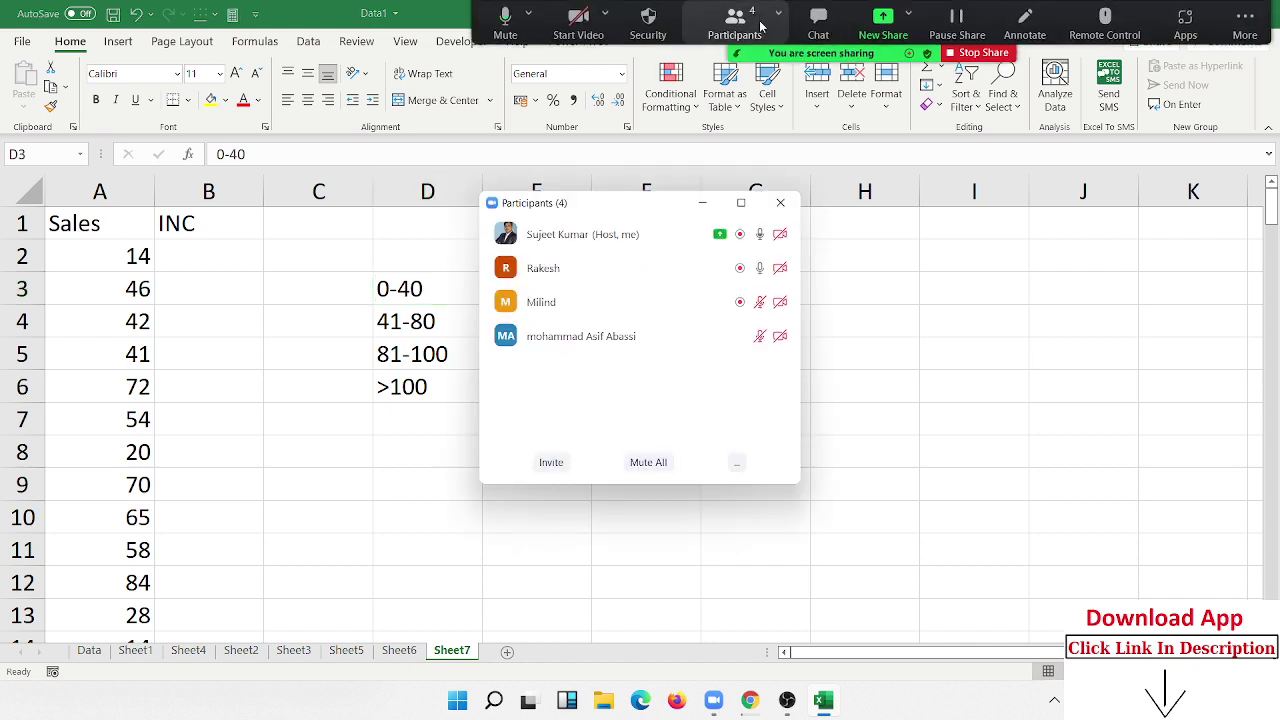
left_click(710, 269)
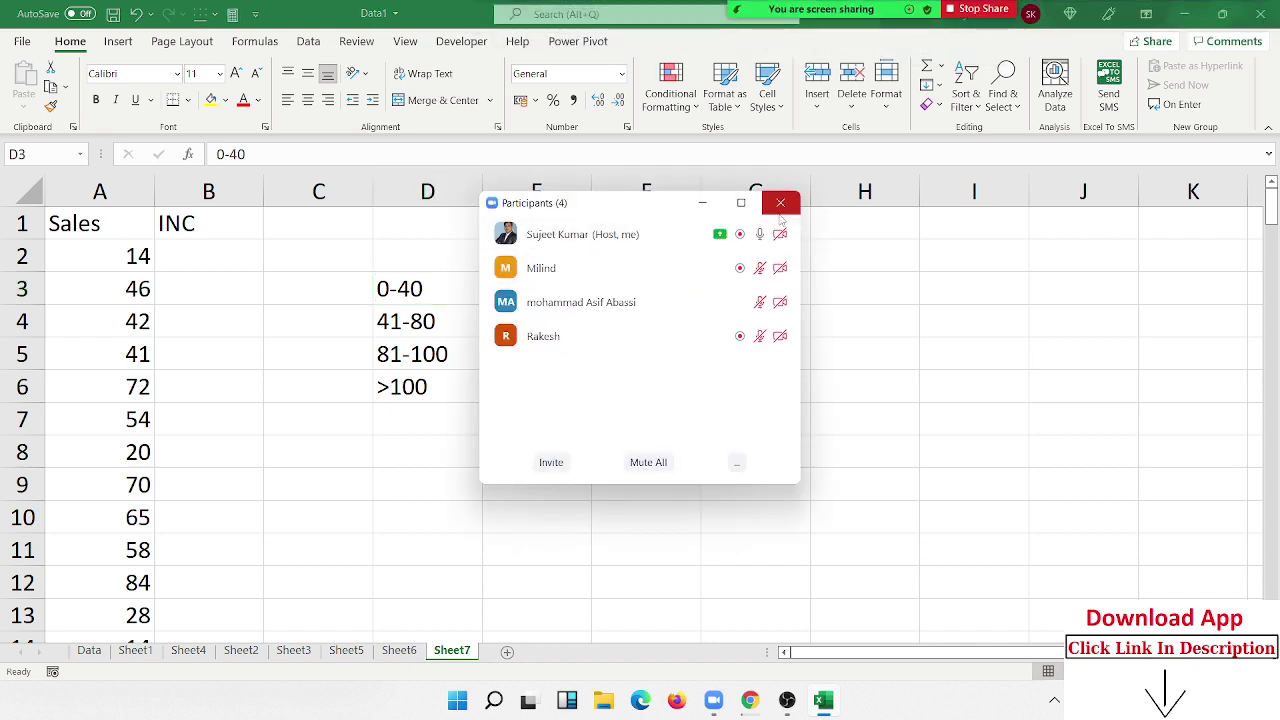
left_click(780, 202)
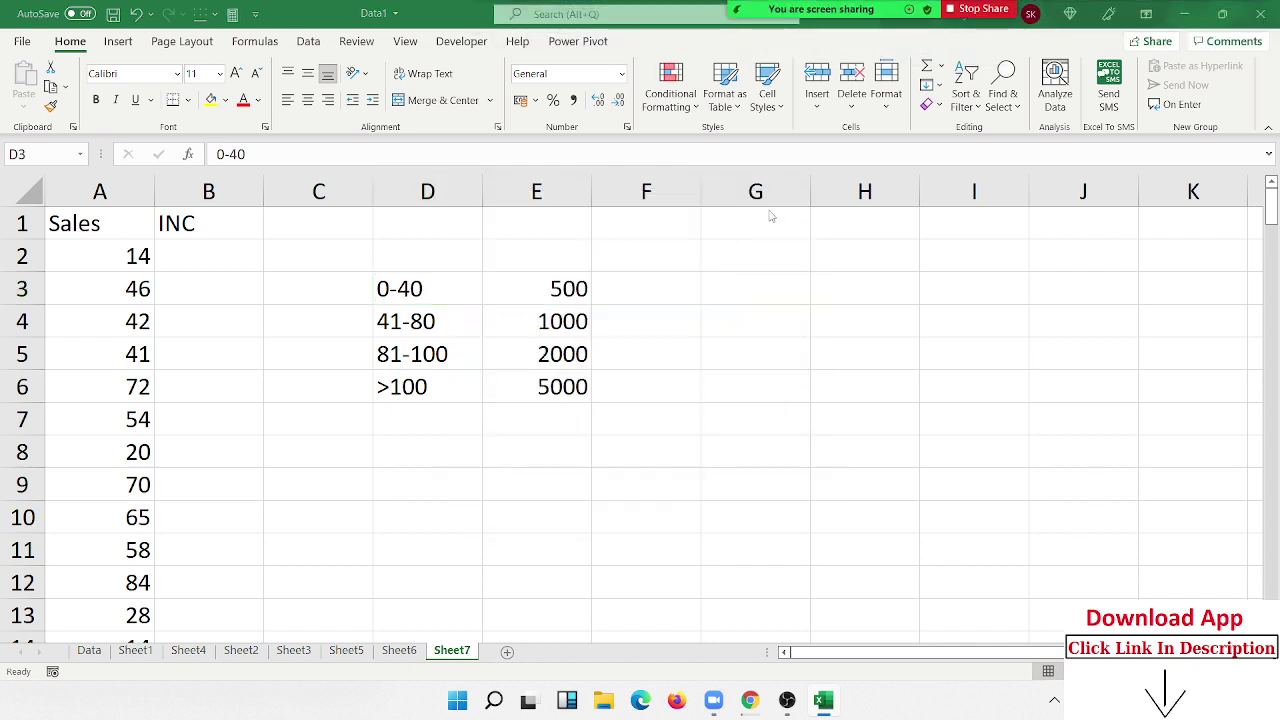
double_click(222, 250)
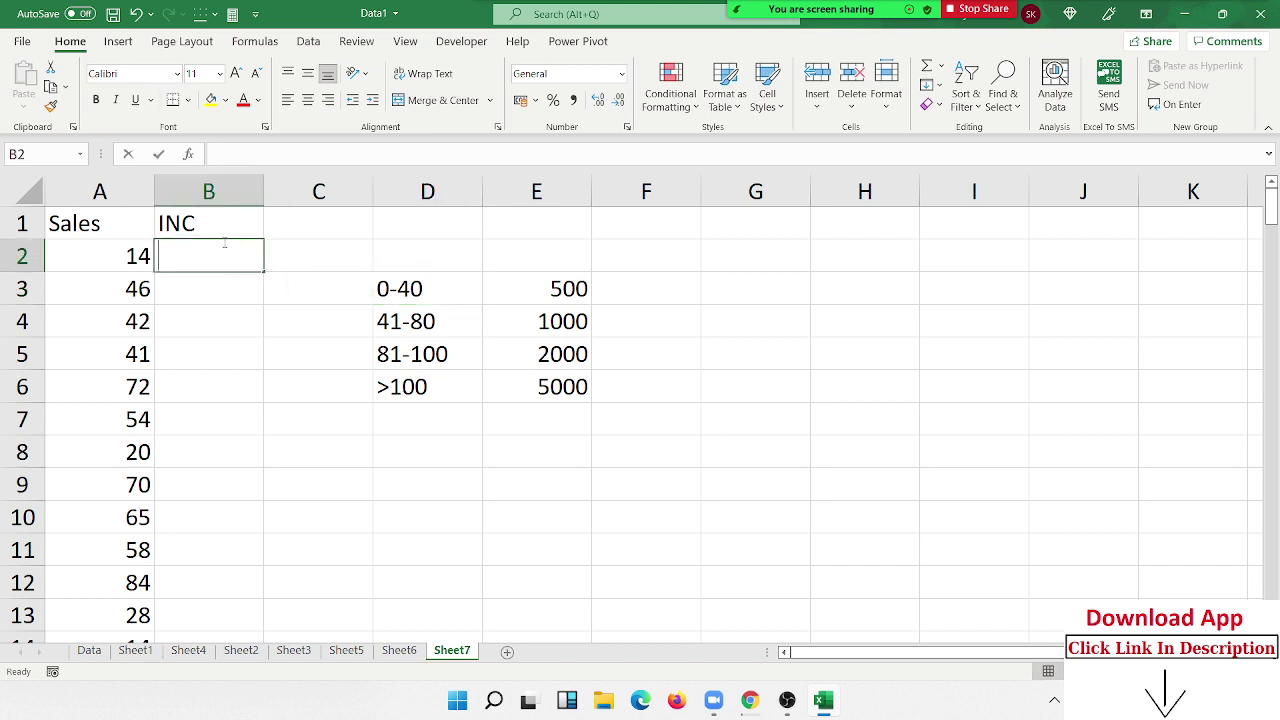
type("500")
left_click(146, 288)
left_click(205, 292)
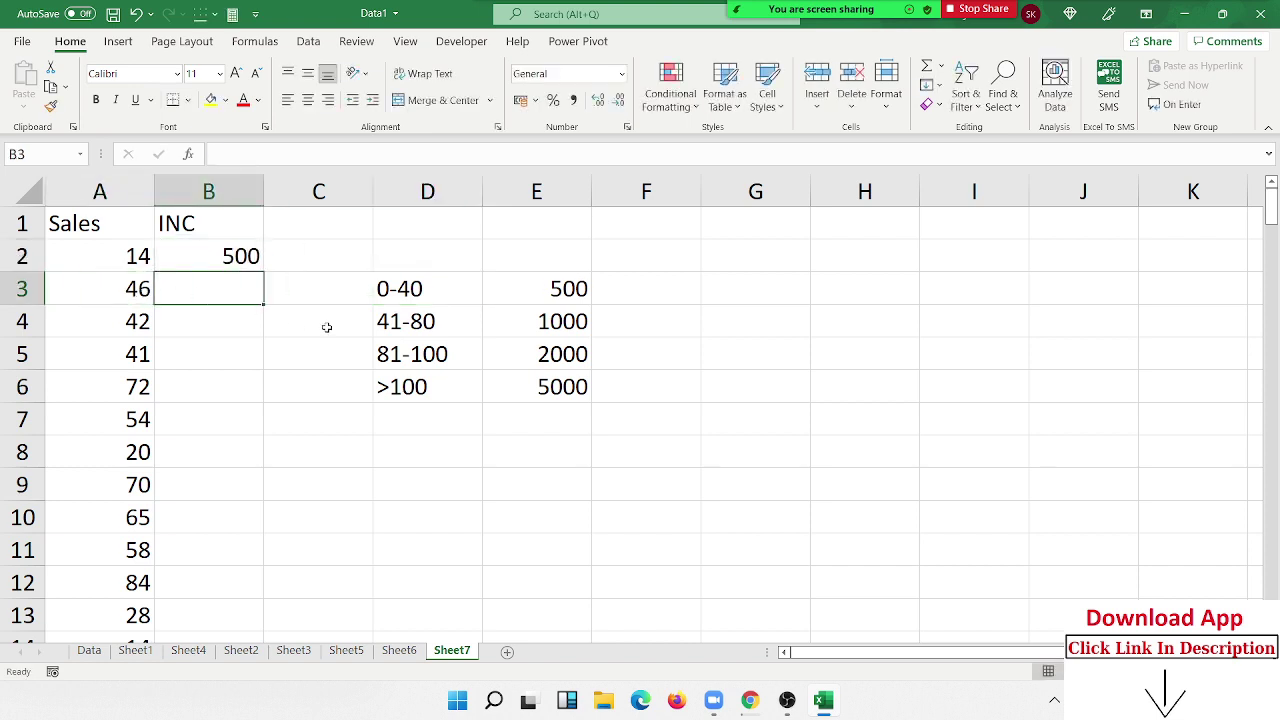
left_click(394, 335)
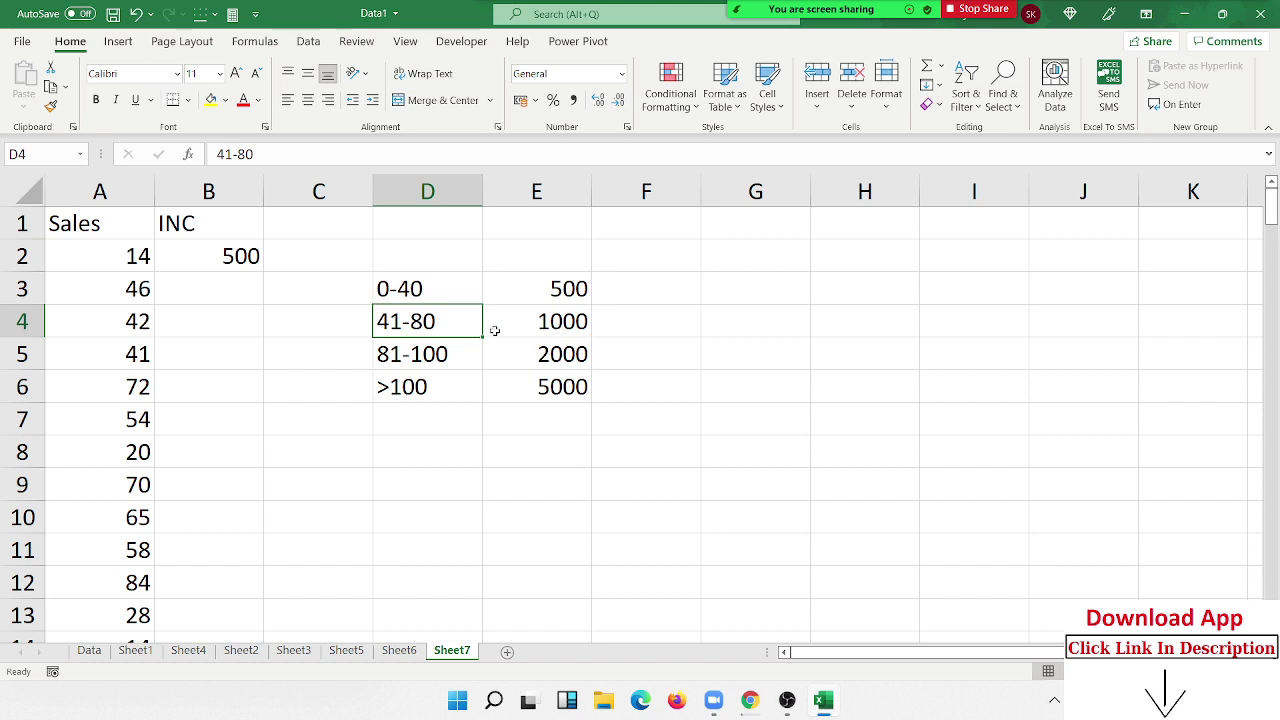
left_click(209, 282)
type("100")
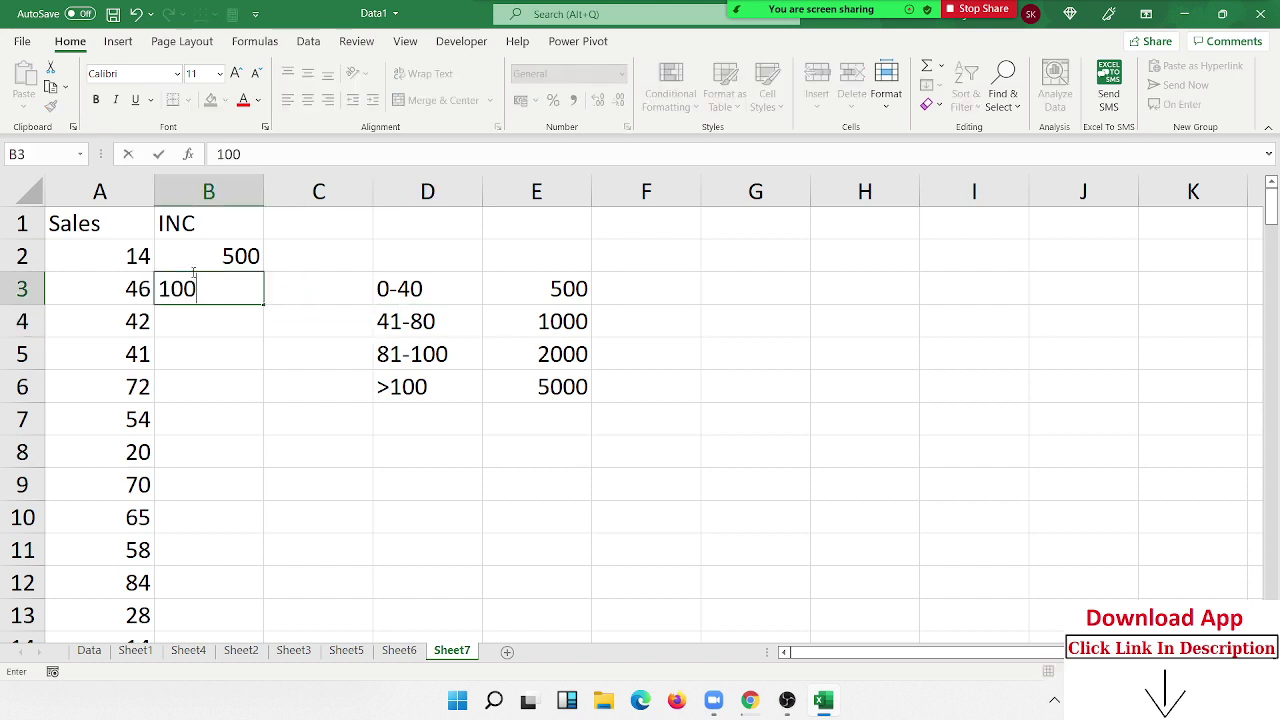
type("0")
key("ctrl+Return")
key("shift+Down")
key("shift+Down")
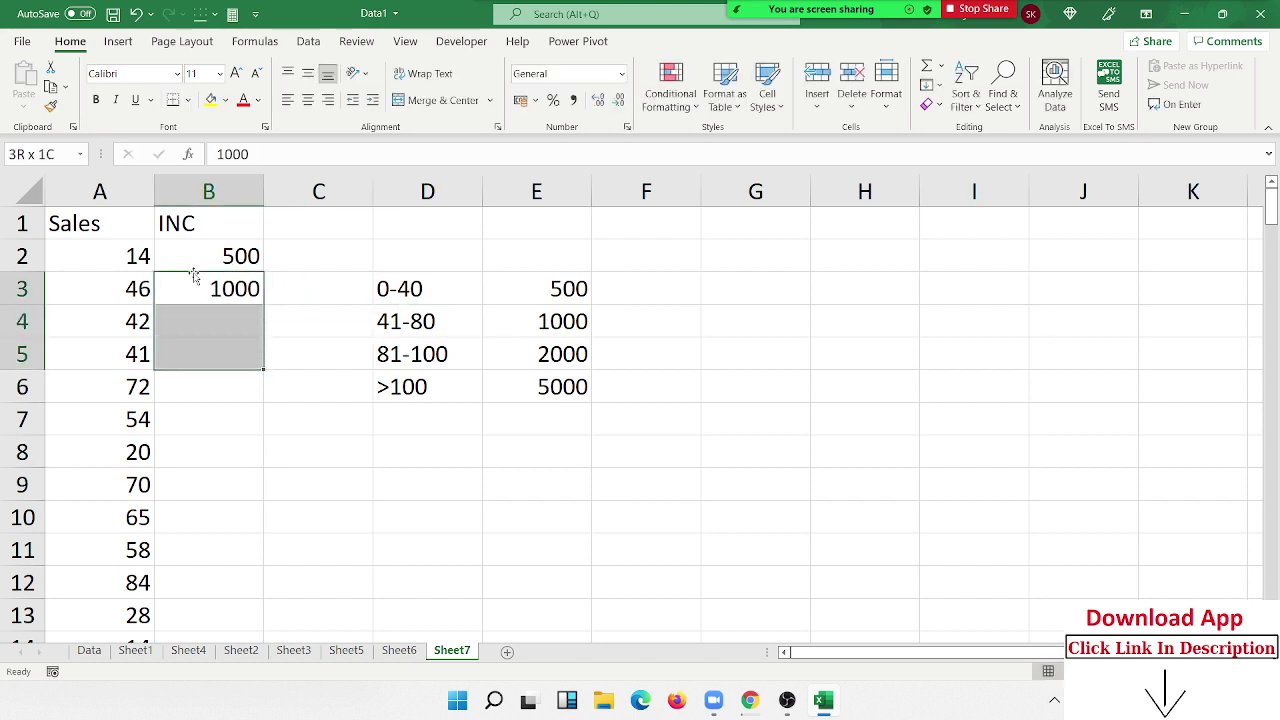
key("shift+Down")
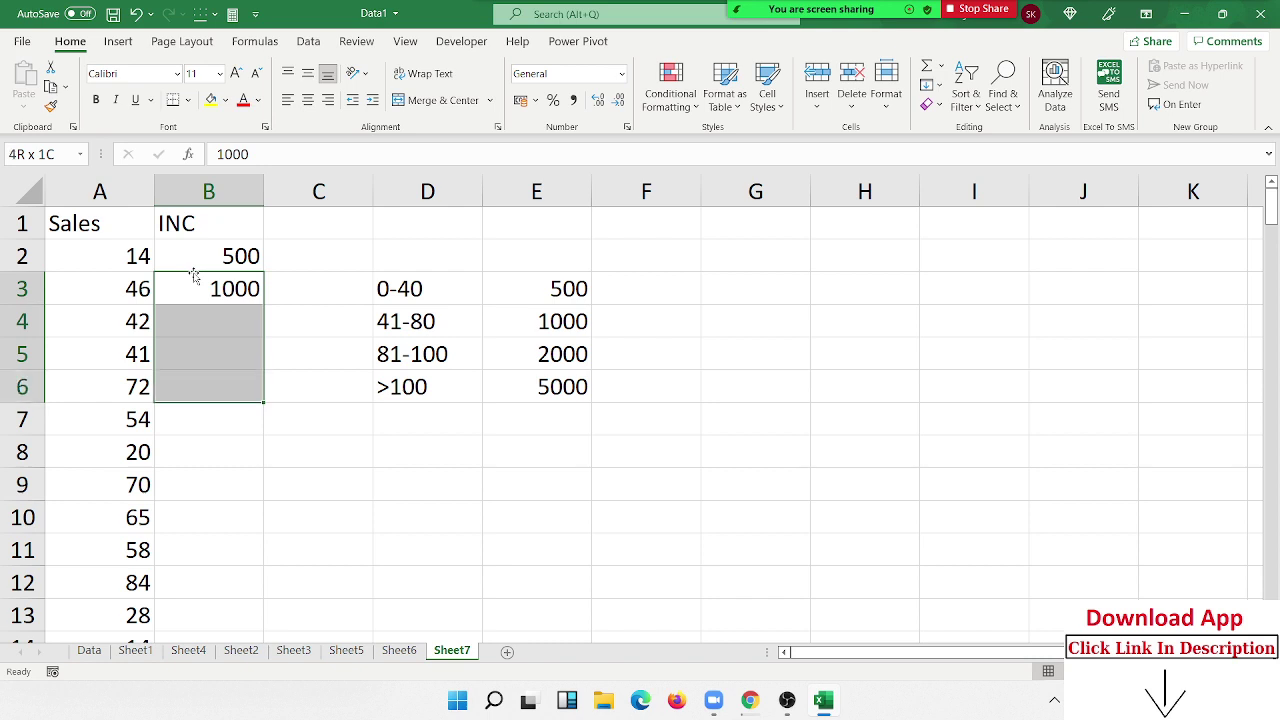
key("shift+Down")
key("ctrl+d")
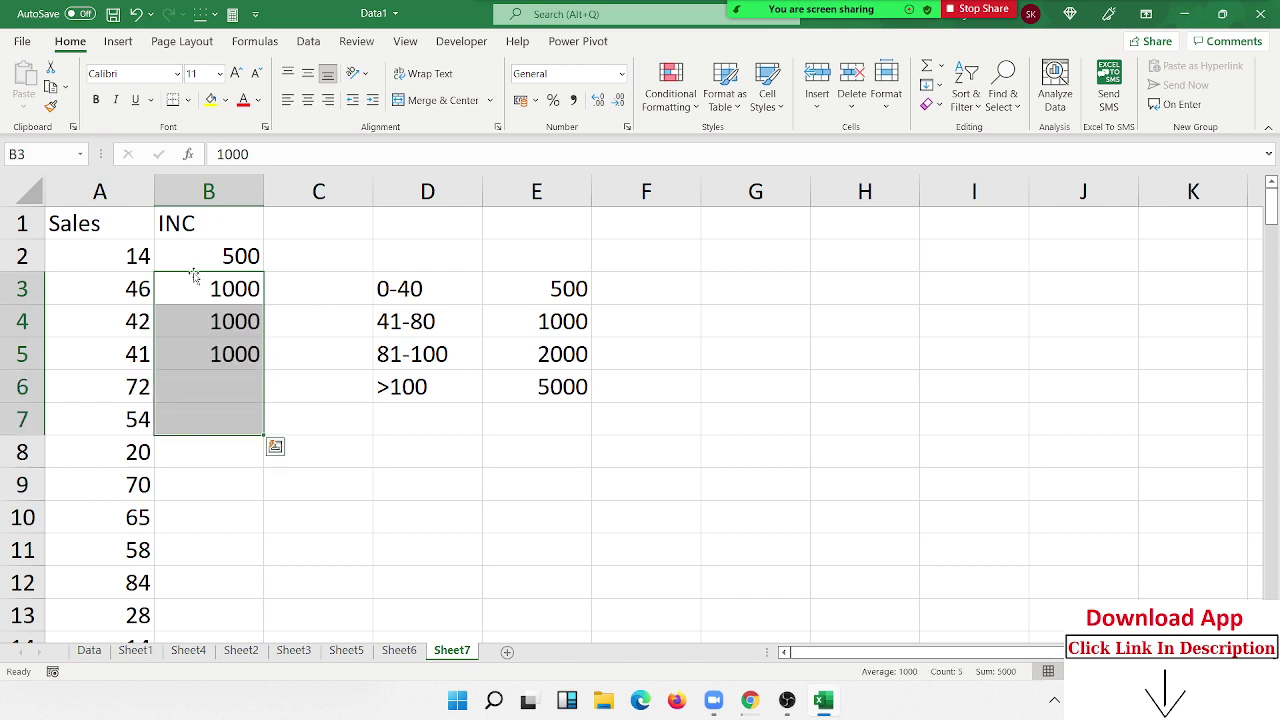
key("Delete")
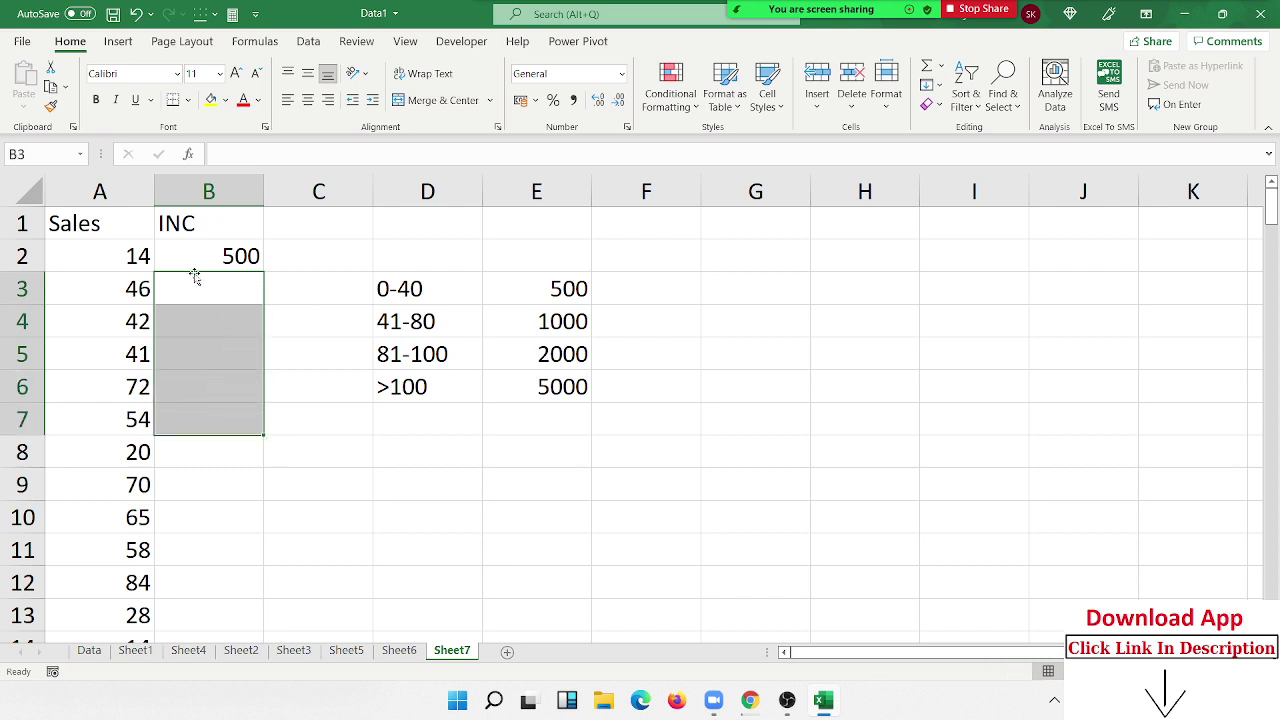
key("Up")
key("Delete")
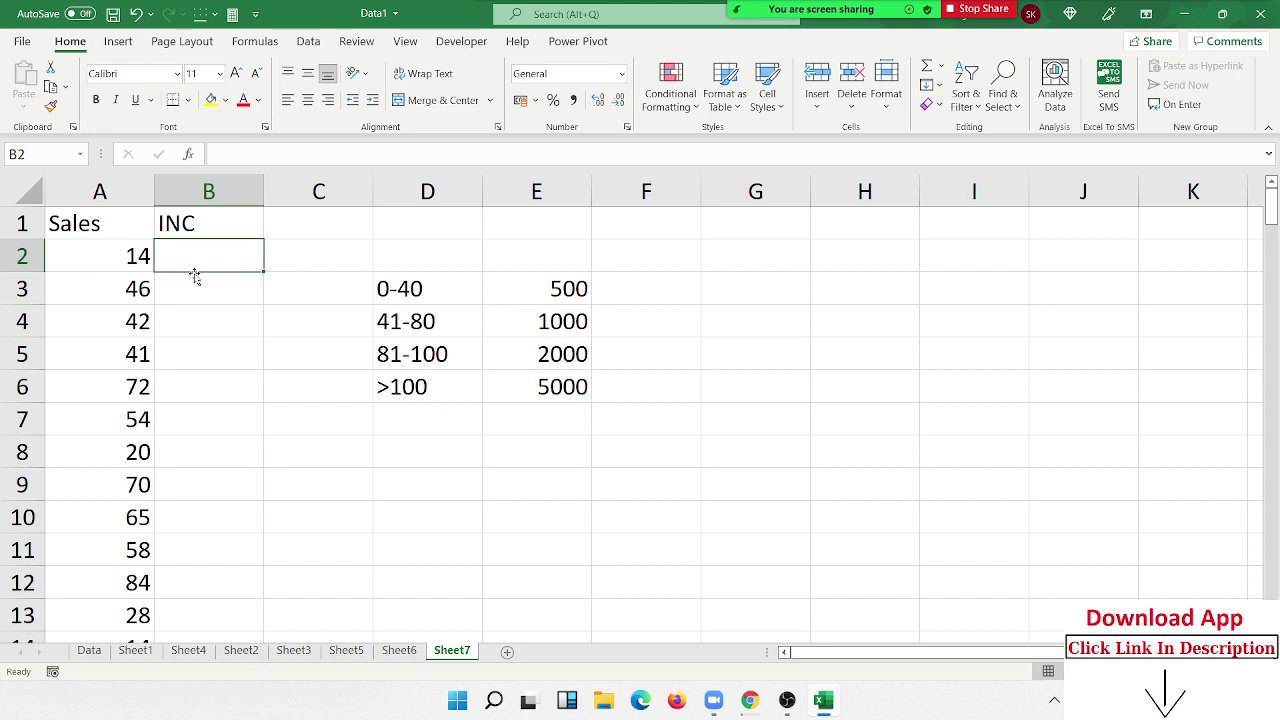
type("=vl")
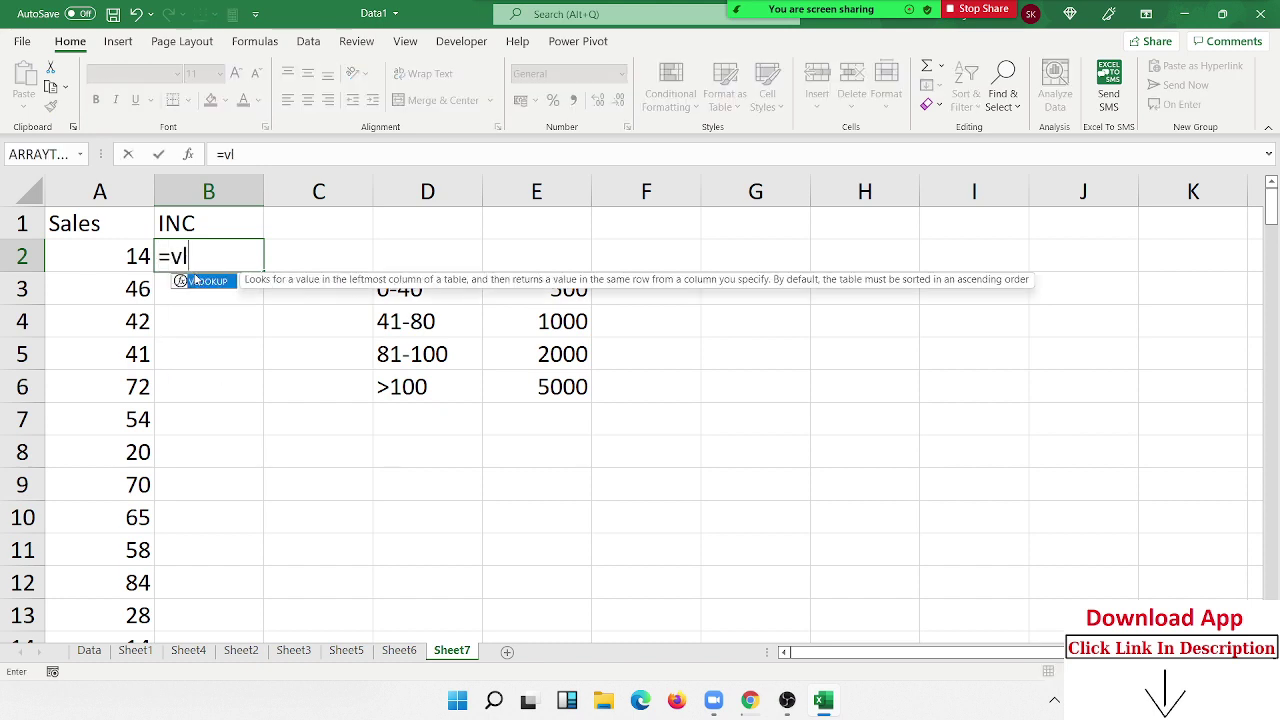
key("Tab")
key("Left")
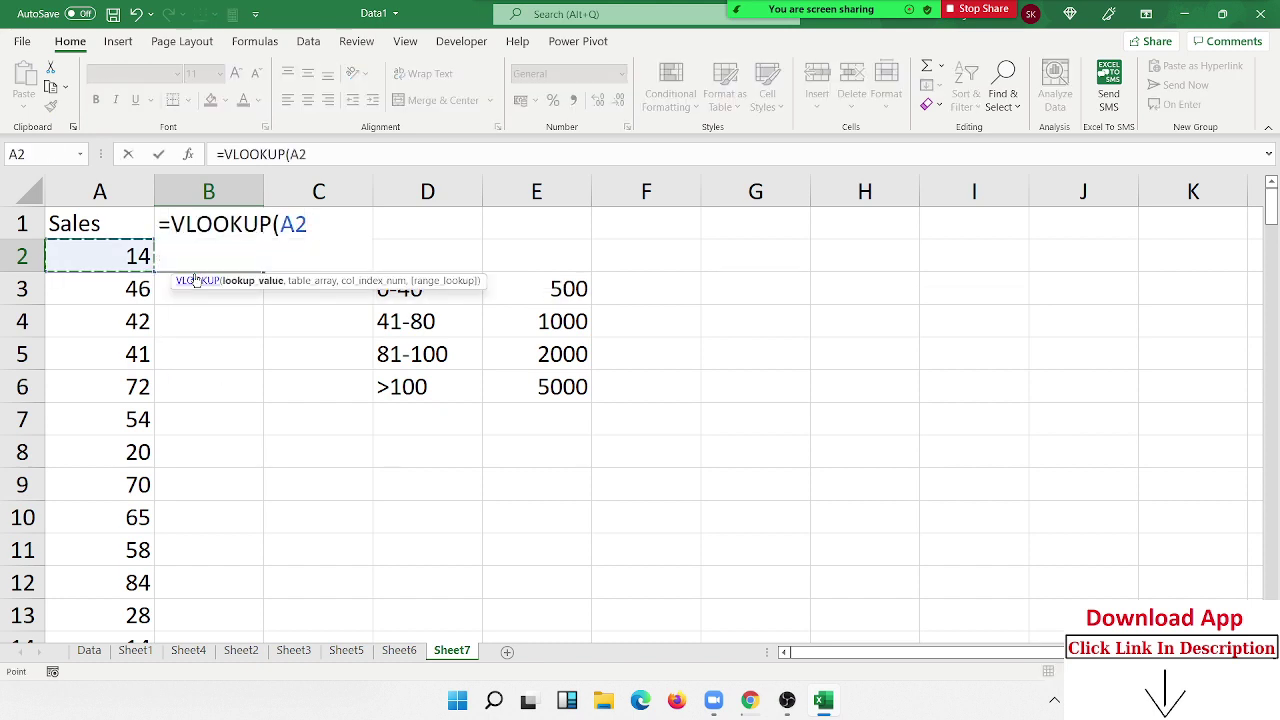
type(",")
key("Right")
key("Right")
key("Down")
key("shift+Right")
key("shift+Right")
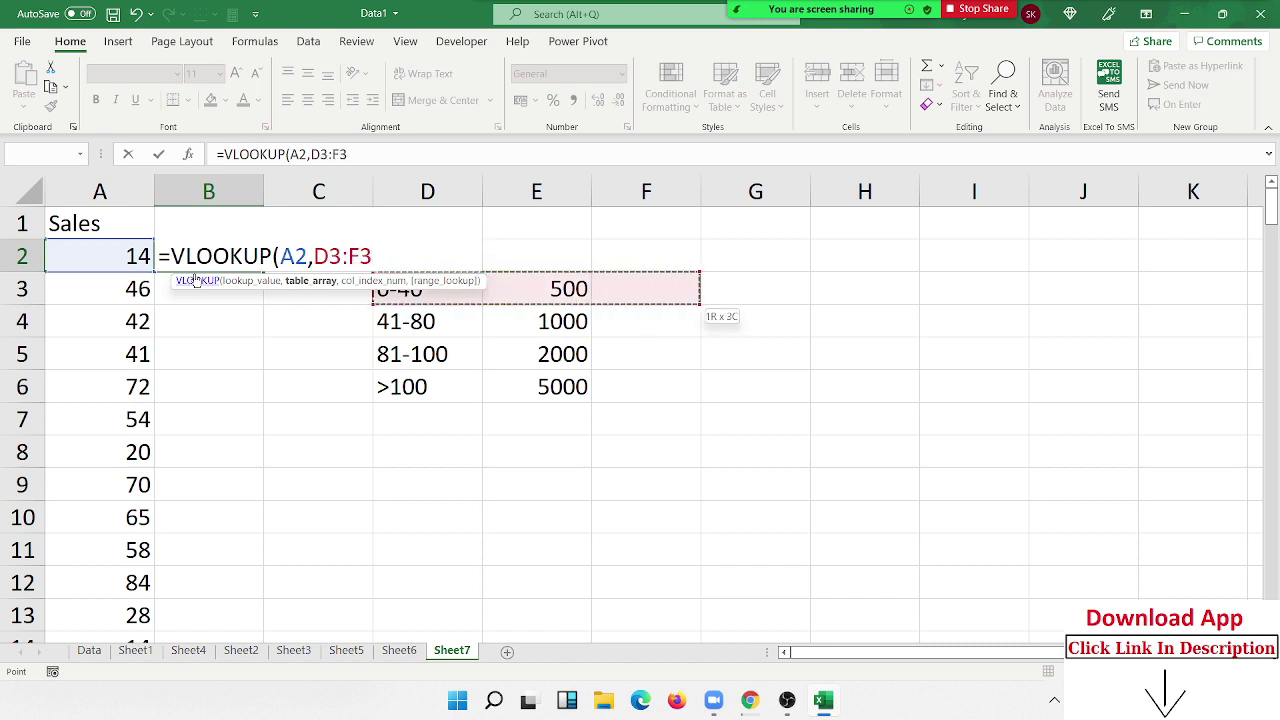
key("shift+Down")
key("shift+Down")
key("shift+Left")
key("shift+Left")
key("shift+Down")
key("shift+Right")
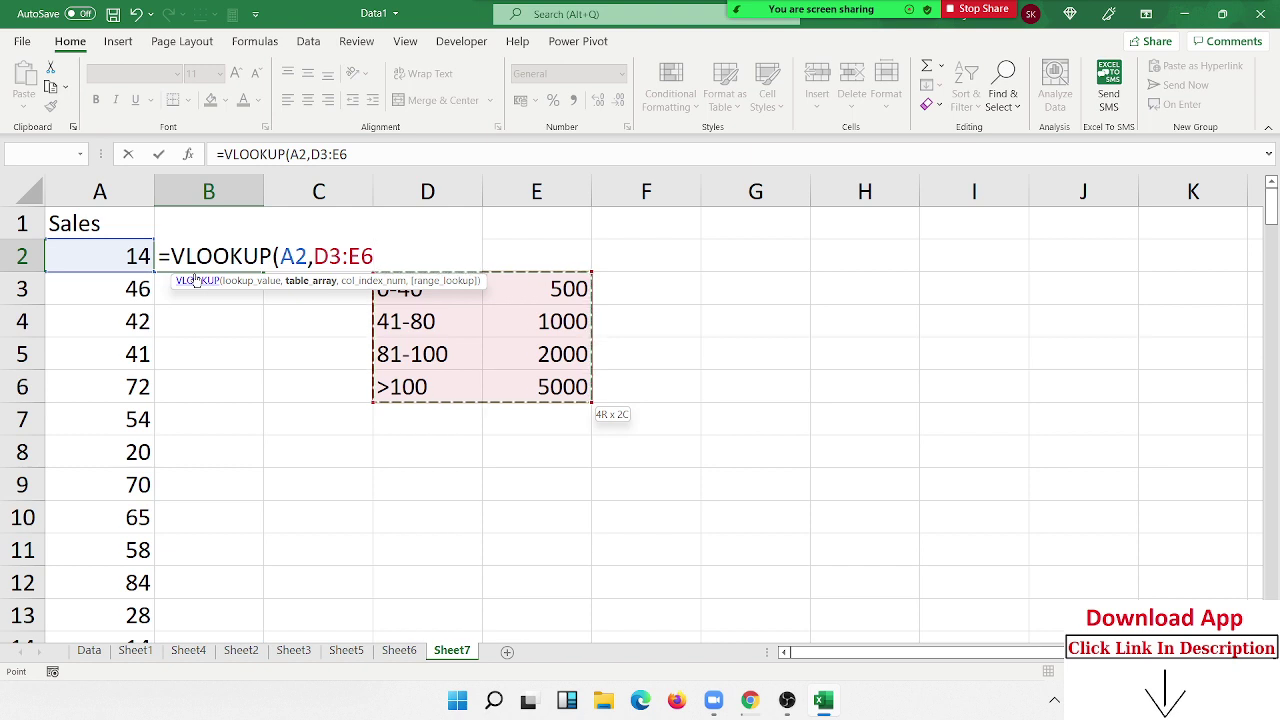
key("Escape")
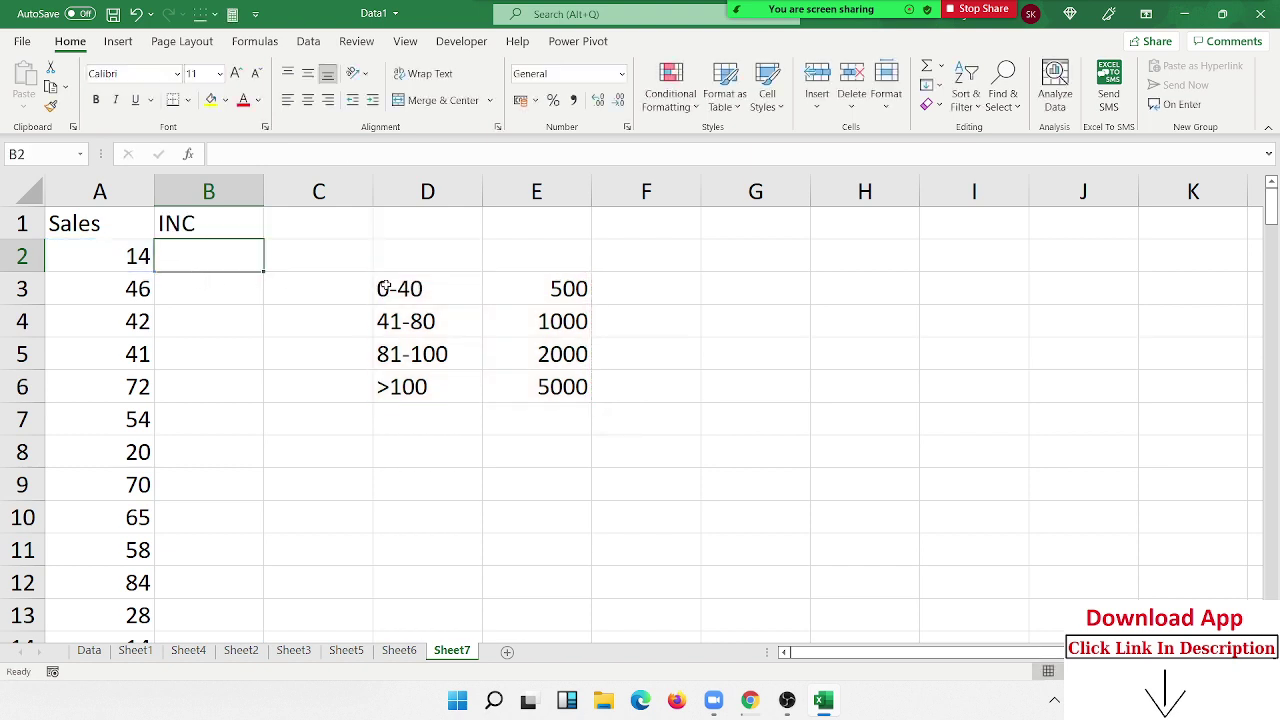
- Enter slab lower limits 0, 41, 81 and 101 in D8:D11
left_click(392, 444)
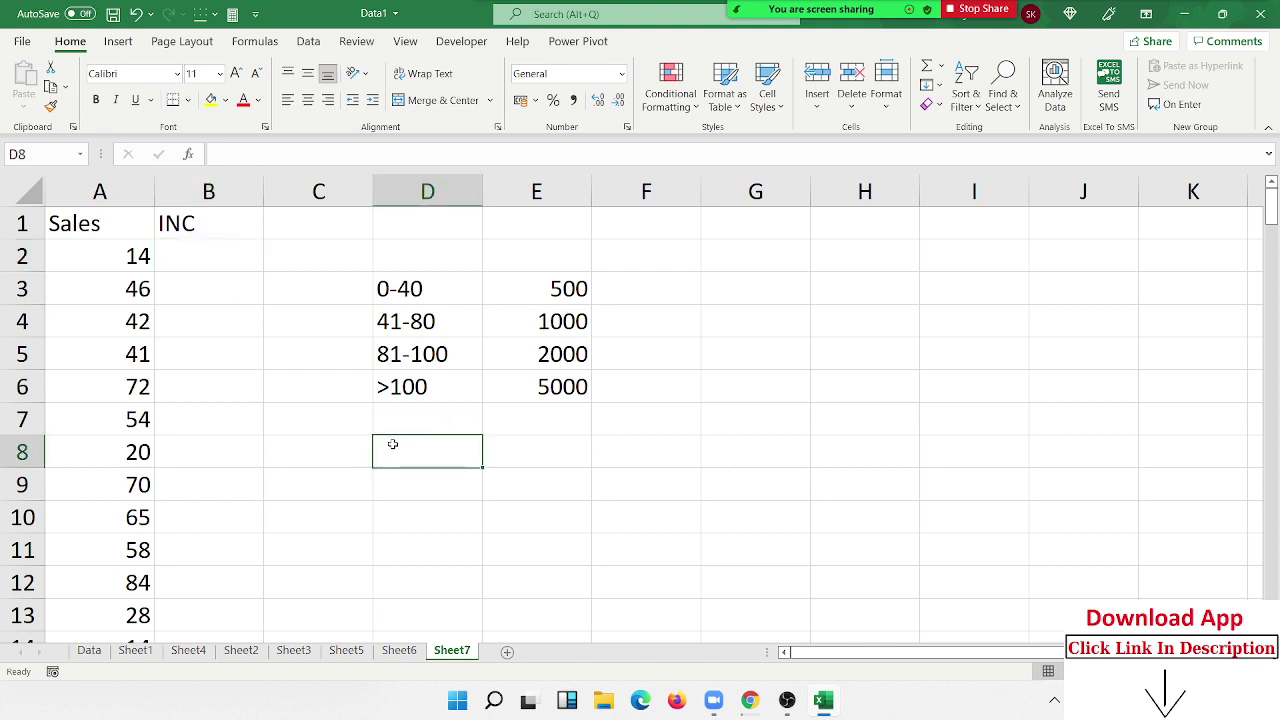
type("0")
key("Tab")
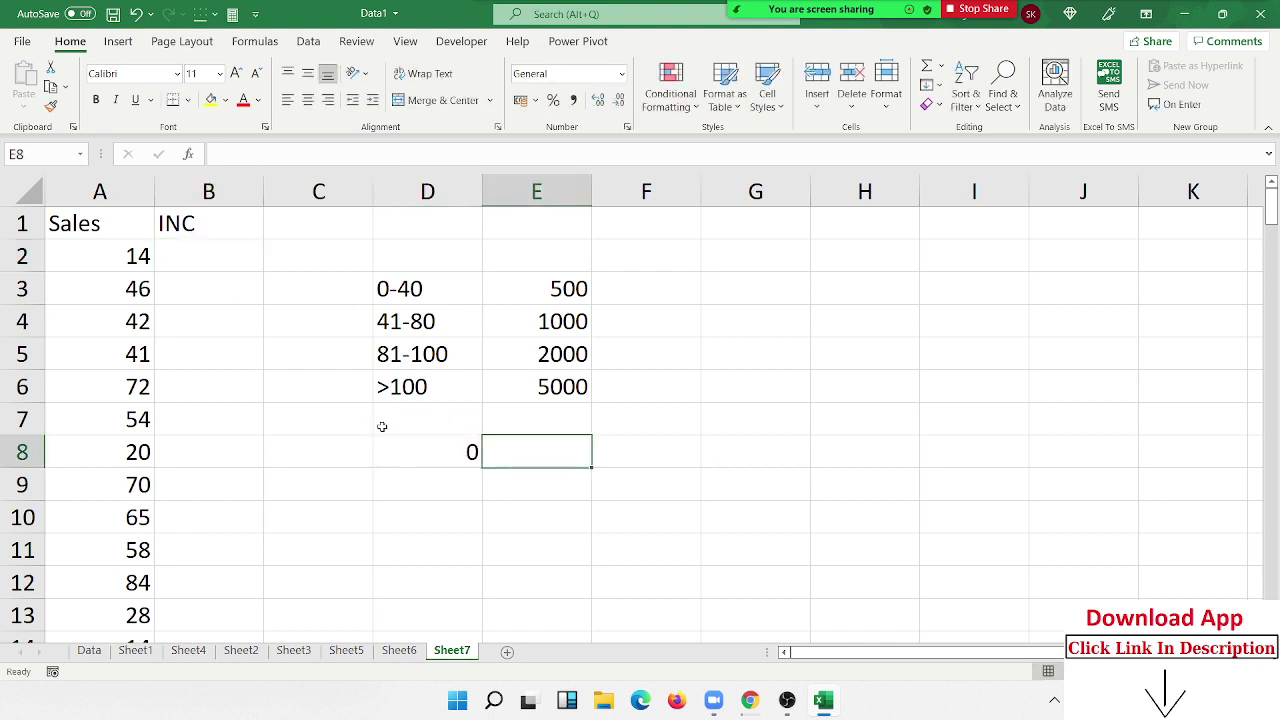
type("41")
type("5")
type("00")
key("Return")
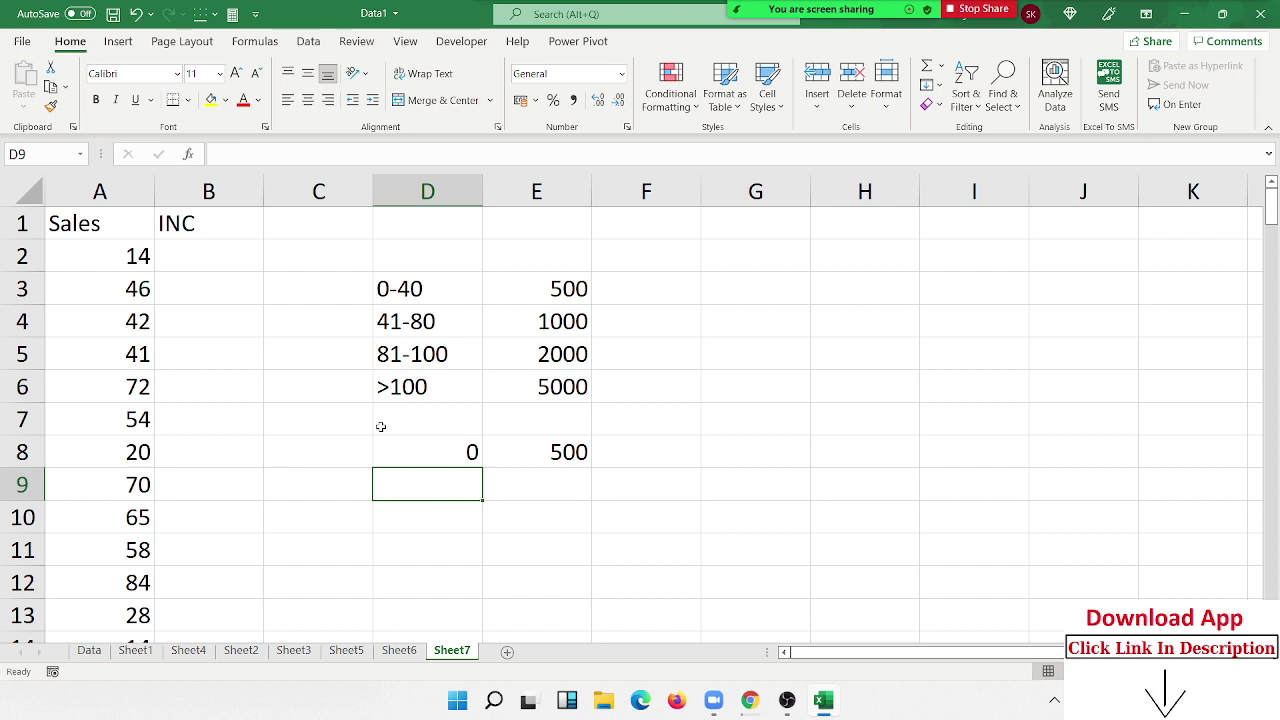
type("41")
key("Return")
type("8")
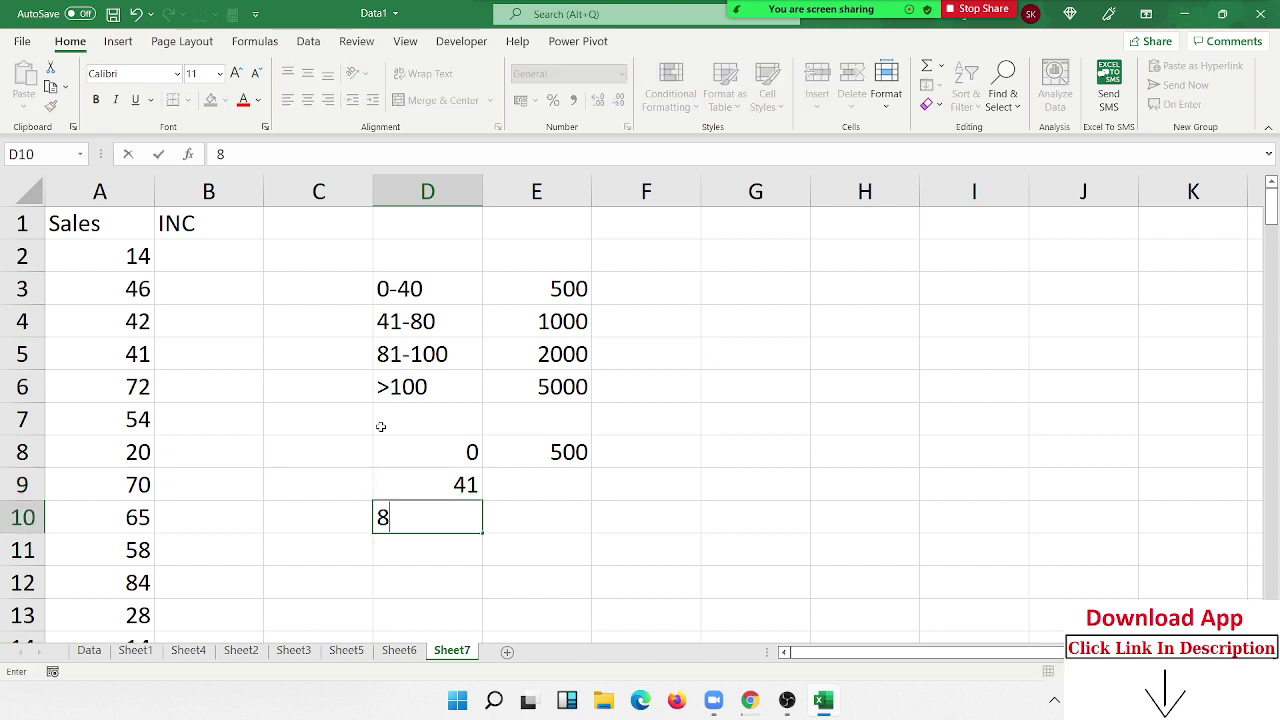
type("1")
key("Return")
type("10")
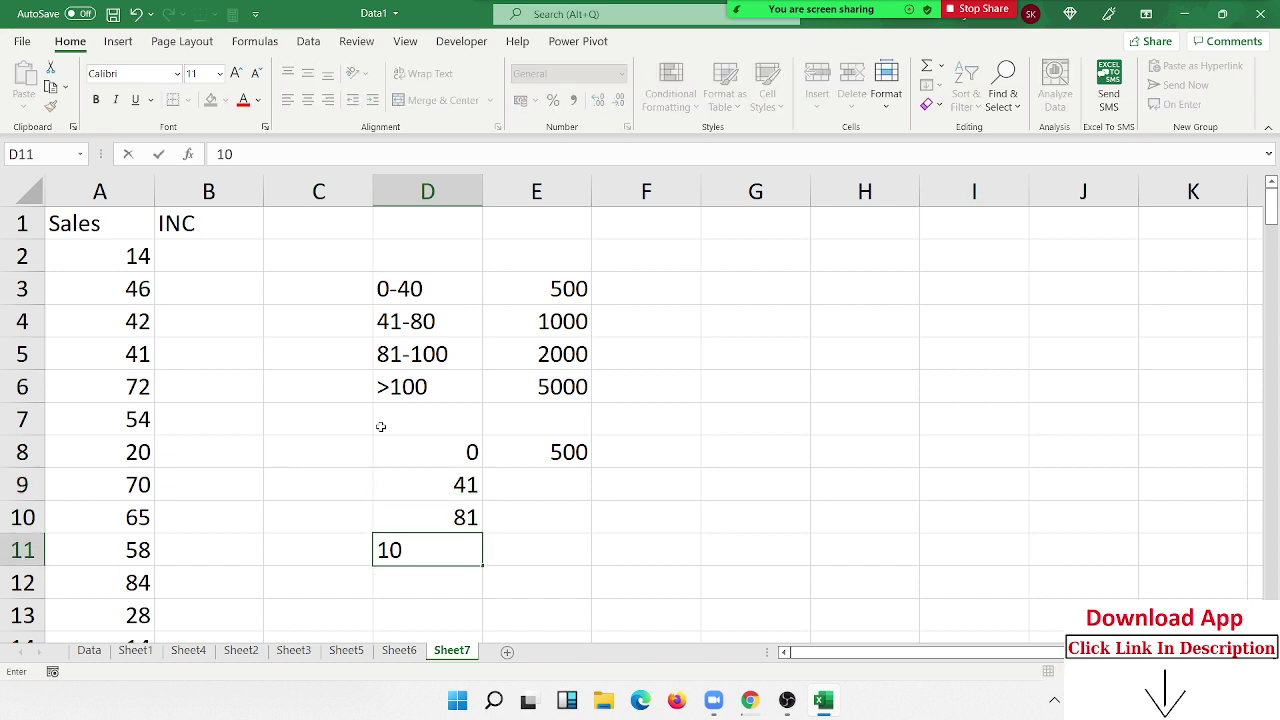
type("1")
key("Tab")
- Copy the incentive amounts from E3:E6 and paste them beside the new limits
key("Up")
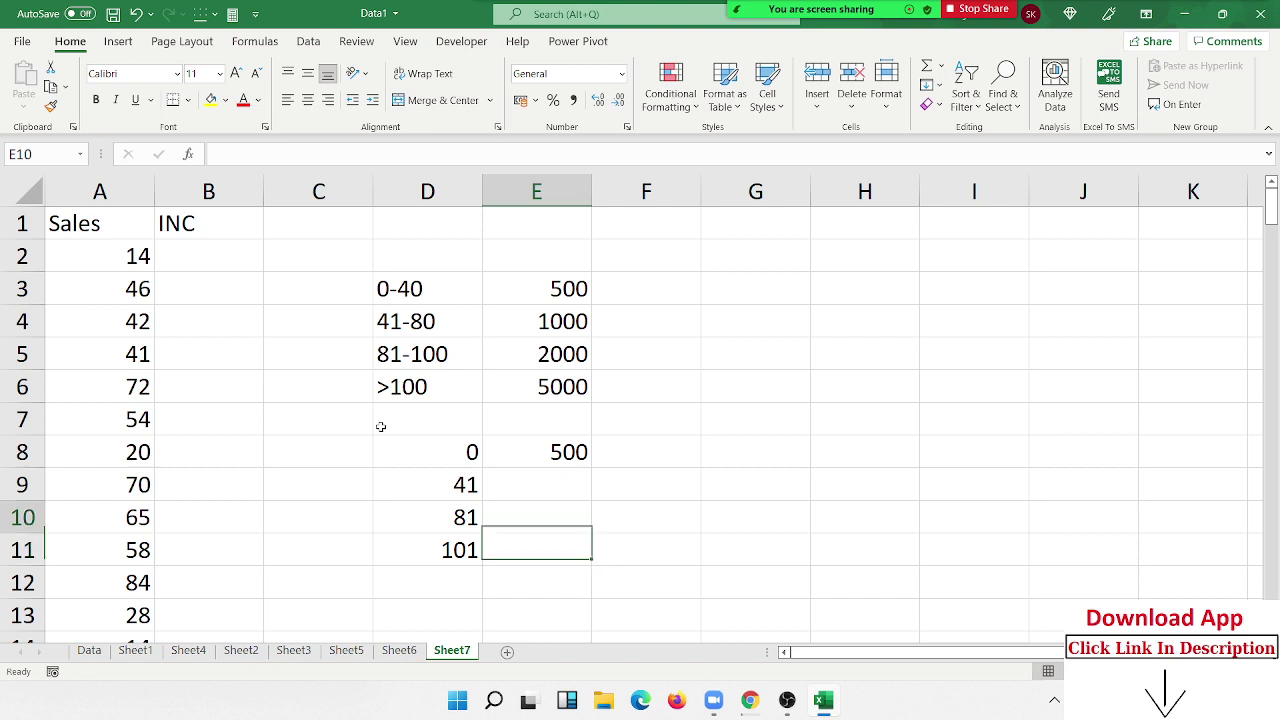
key("Up")
key("Up")
key("Up")
- Realign the pasted incentives so E8:E11 read 500, 1000, 2000, 5000
key("Up")
key("shift+Up")
key("shift+Up")
key("shift+Up")
key("ctrl+c")
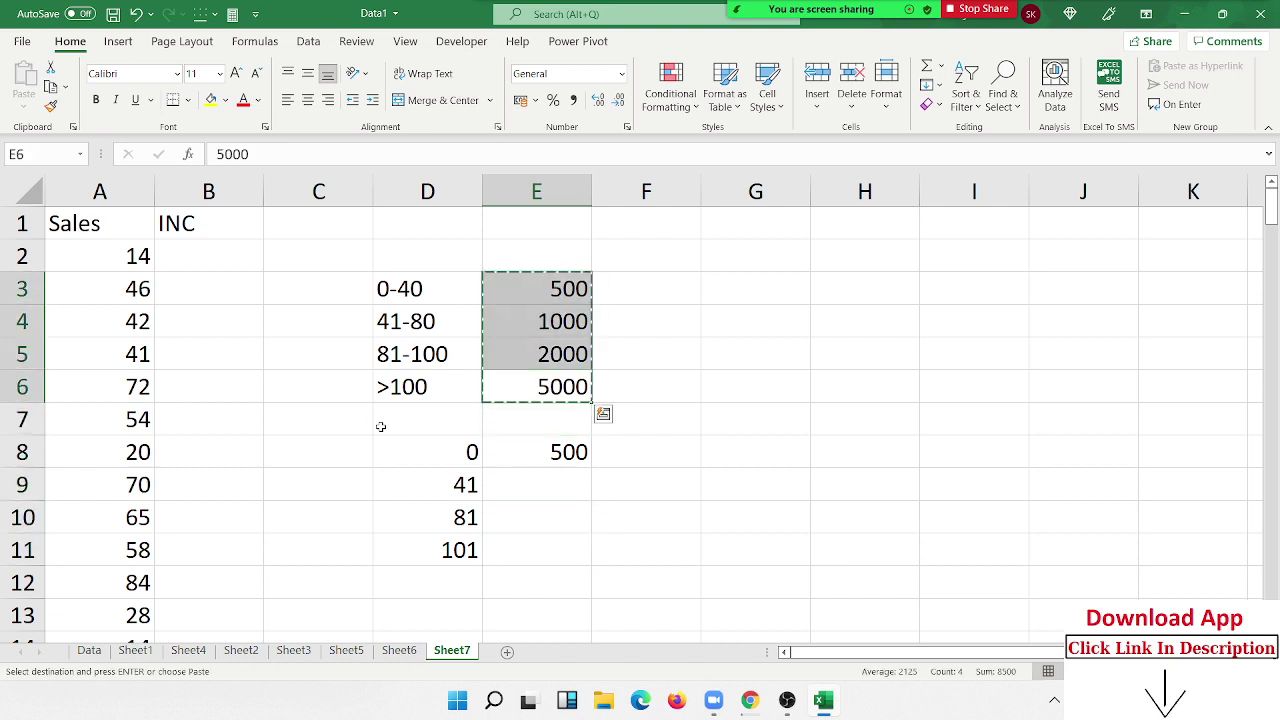
key("Down")
key("Down")
key("Down")
key("ctrl+v")
key("Up")
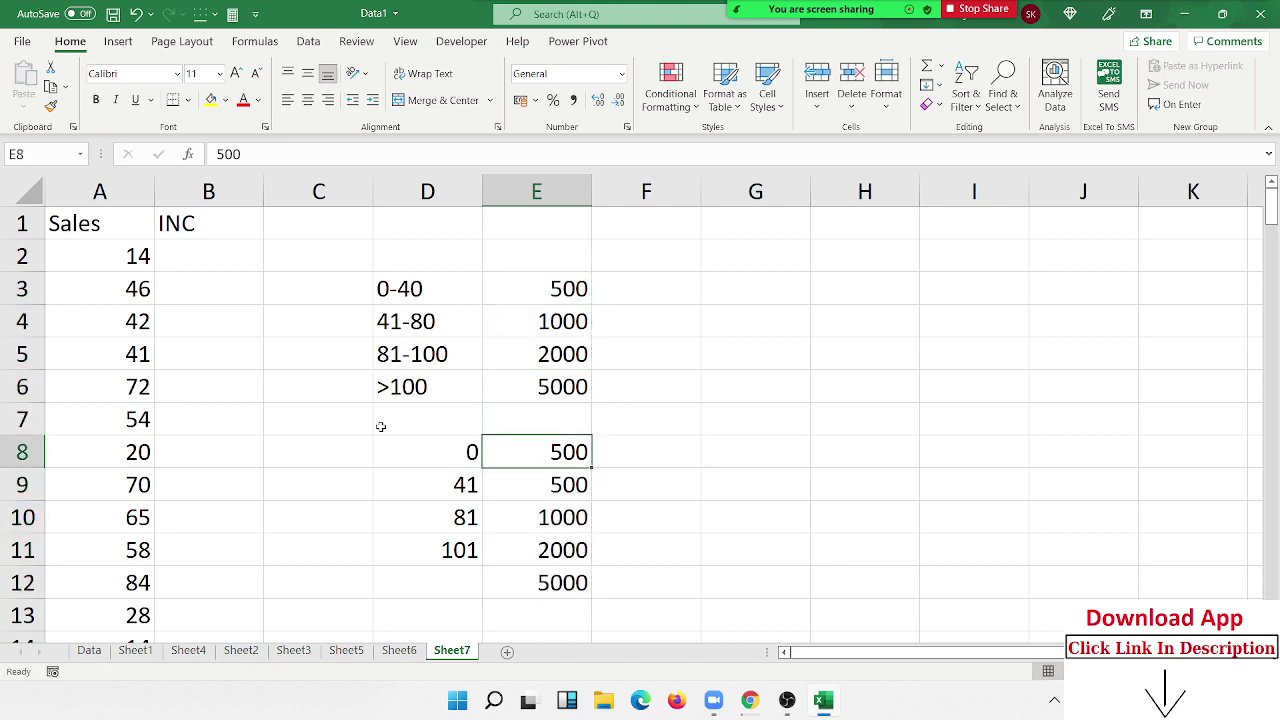
key("Down")
key("shift+Down")
key("shift+Down")
key("shift+Down")
key("ctrl+v")
key("ctrl+c")
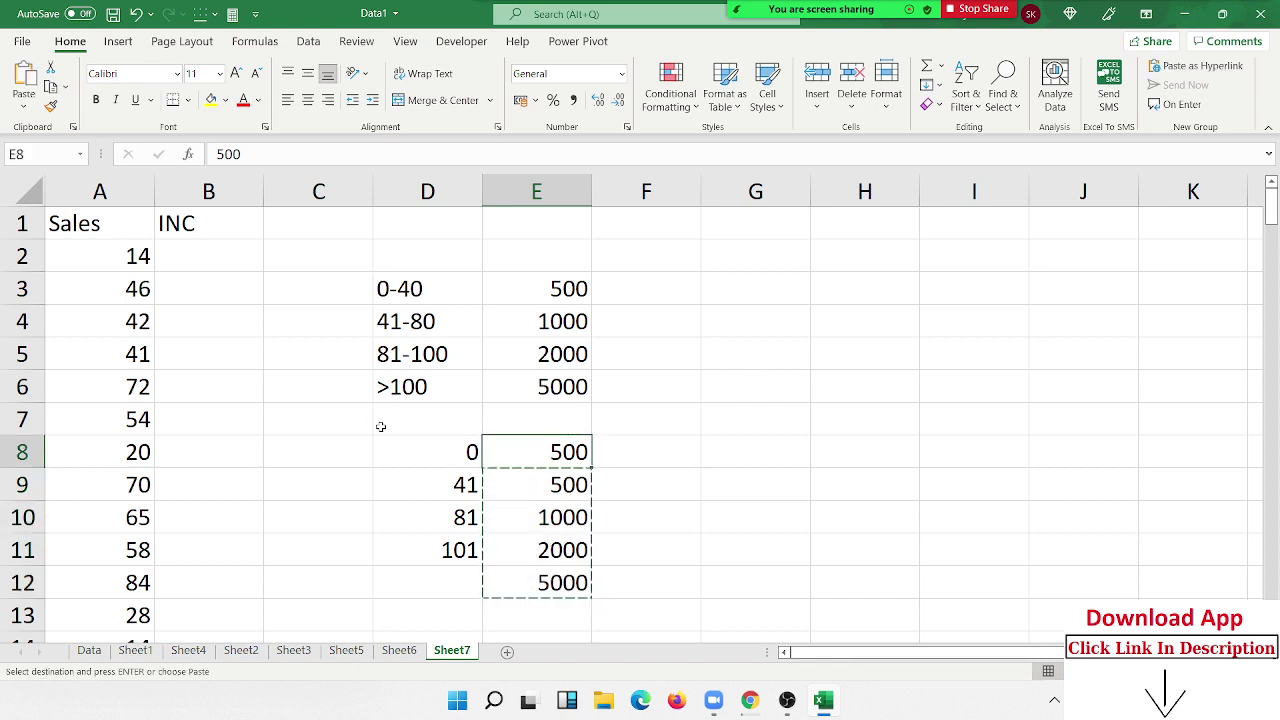
key("ctrl+v")
key("Down")
key("Down")
- Return to the first INC cell, B2
key("Down")
key("Delete")
key("Left")
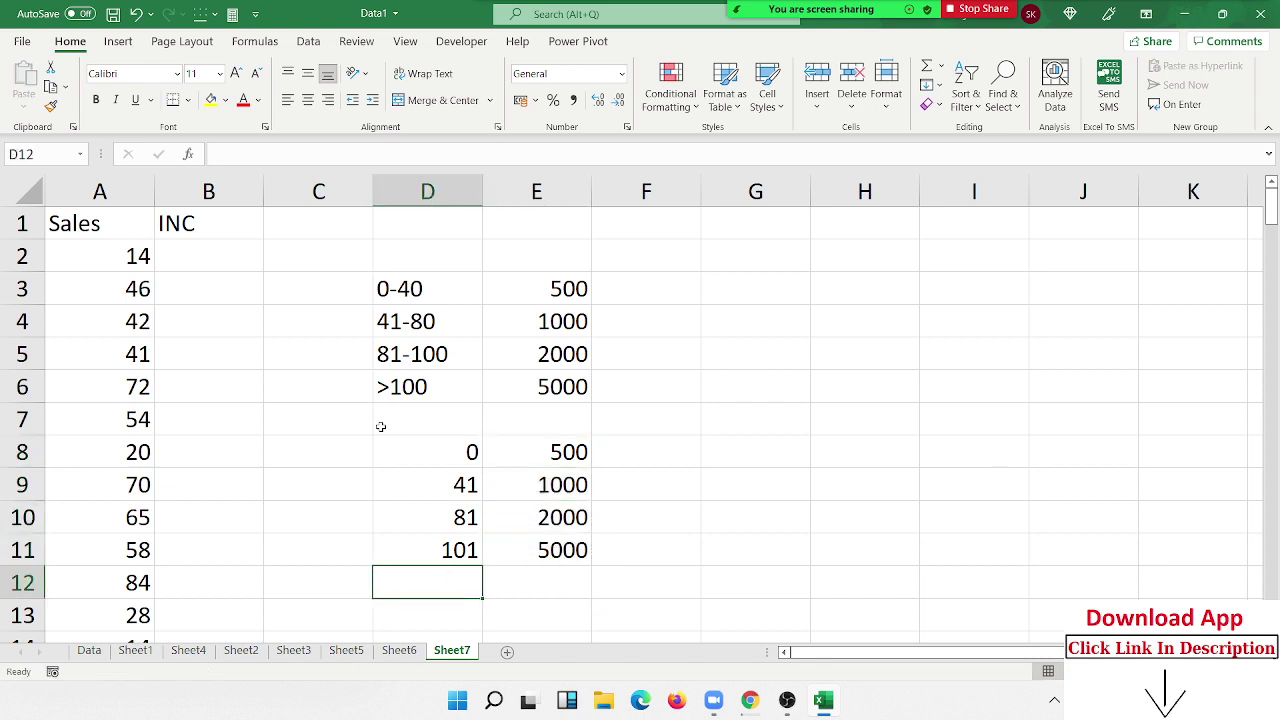
key("Up")
key("Left")
key("ctrl+Up")
key("Left")
key("Down")
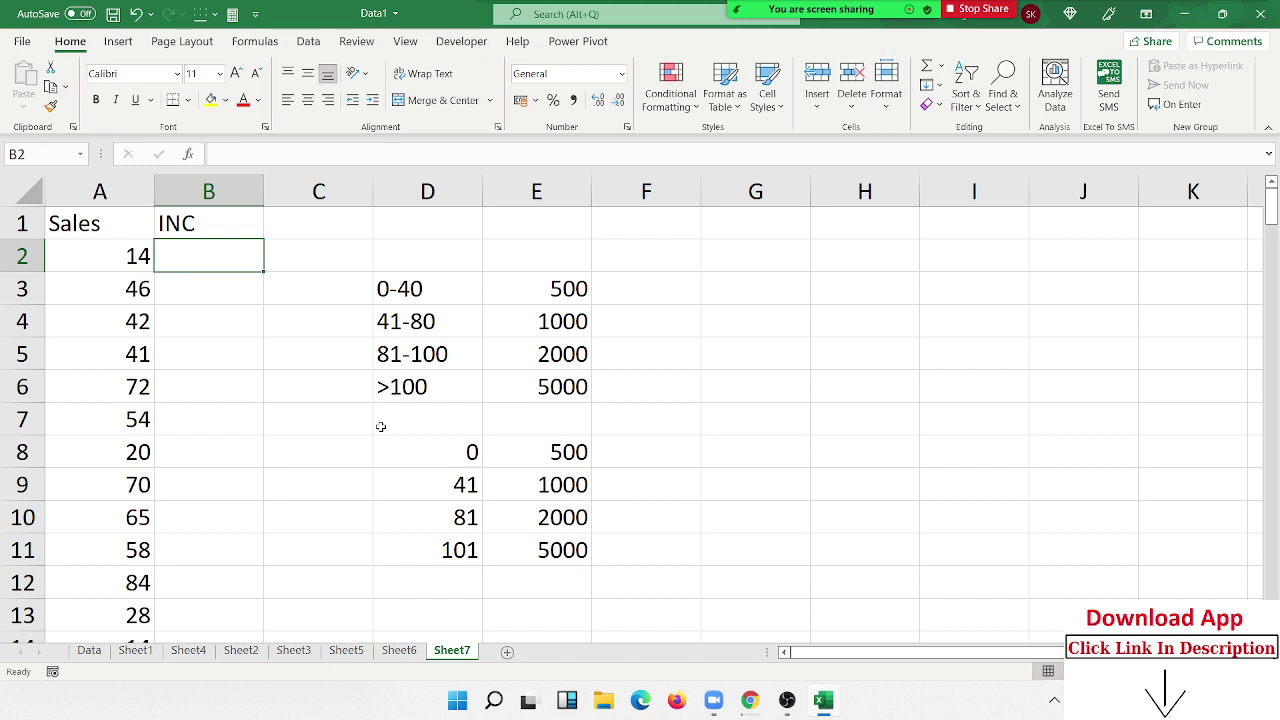
- Enter =VLOOKUP(A2,D8:E11,2,0) in B2, which returns #N/A for the 14 sale
type("=vl")
key("Tab")
key("Left")
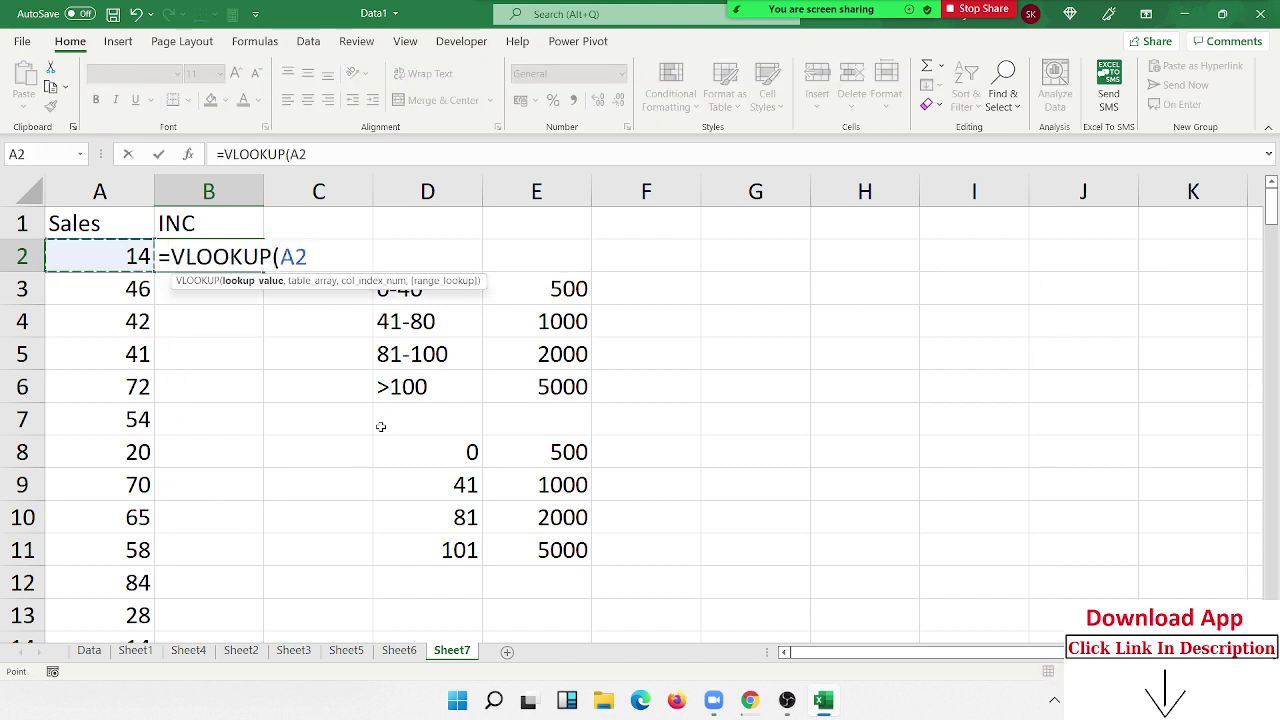
type(",")
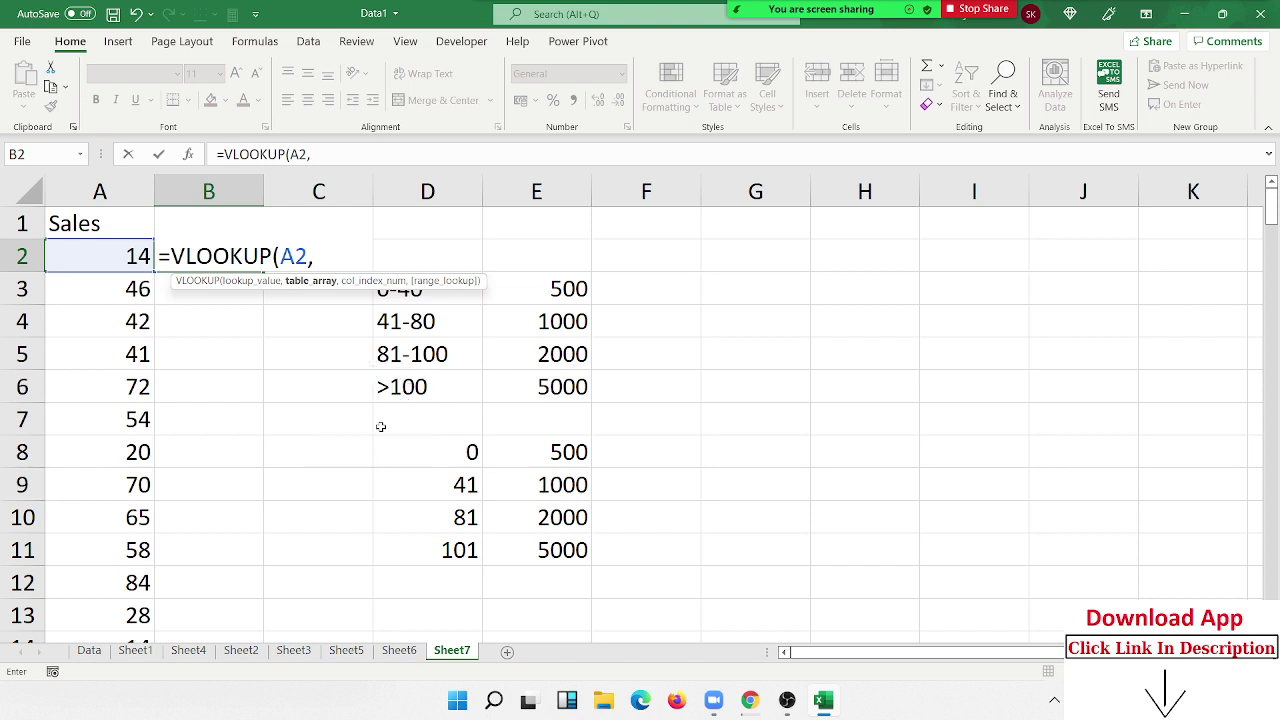
key("Left")
key("ctrl")
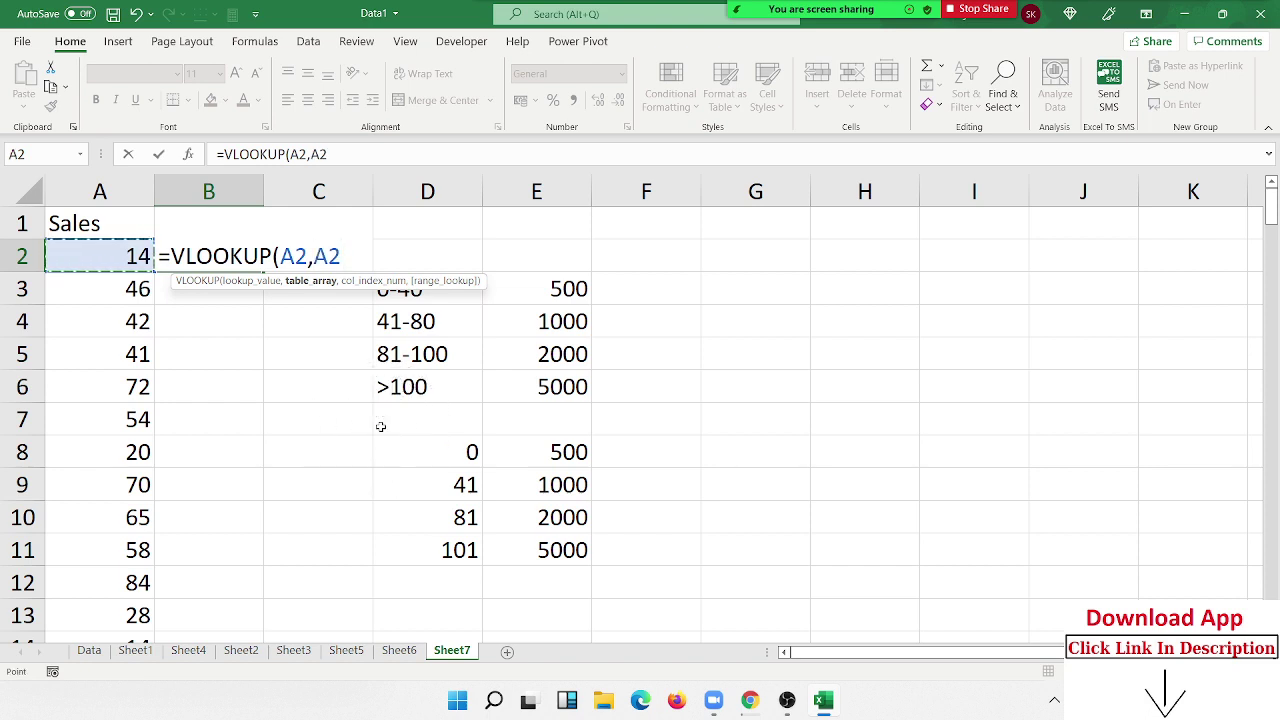
key("ctrl")
key("BackSpace")
key("BackSpace")
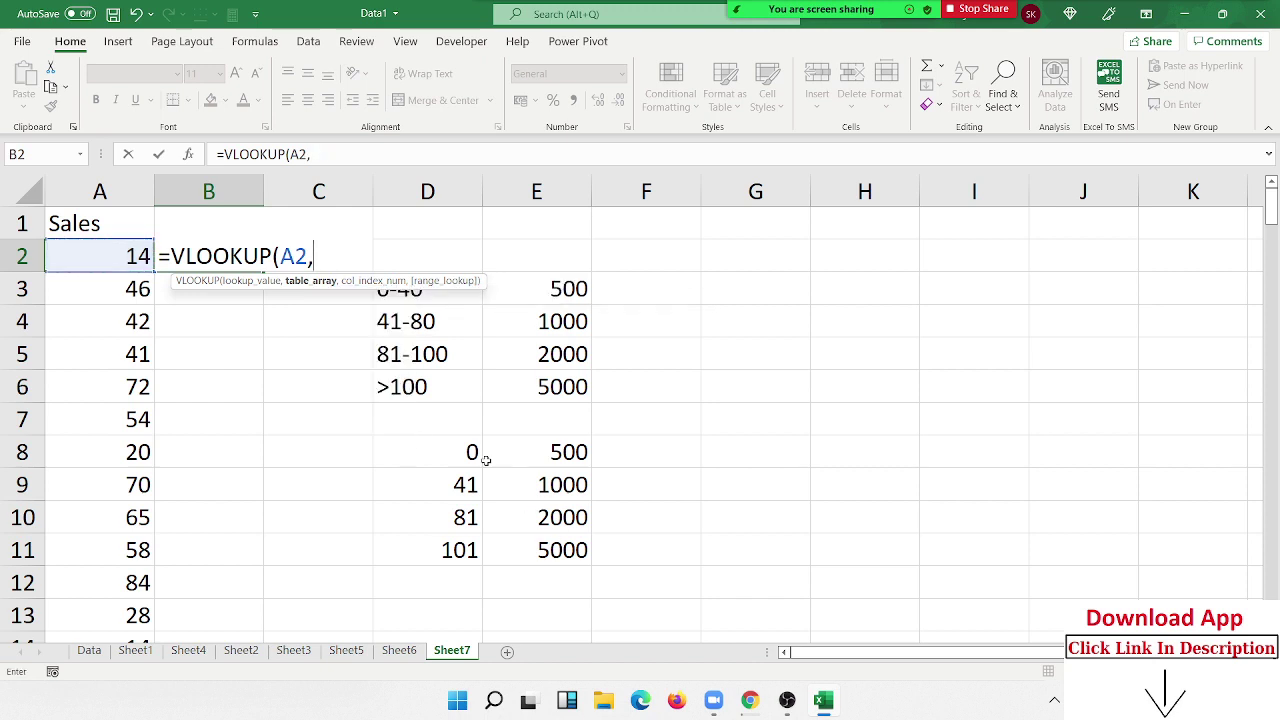
left_click_drag(470, 455, 550, 548)
type(",")
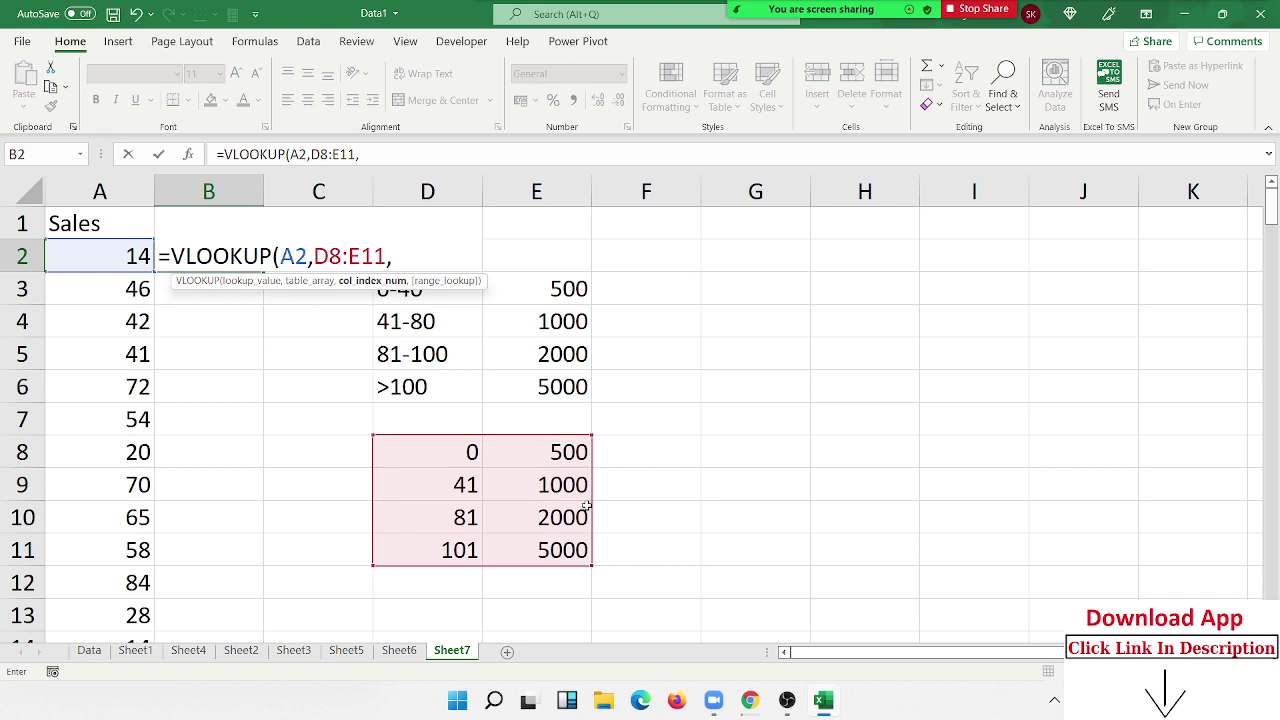
type("2,0")
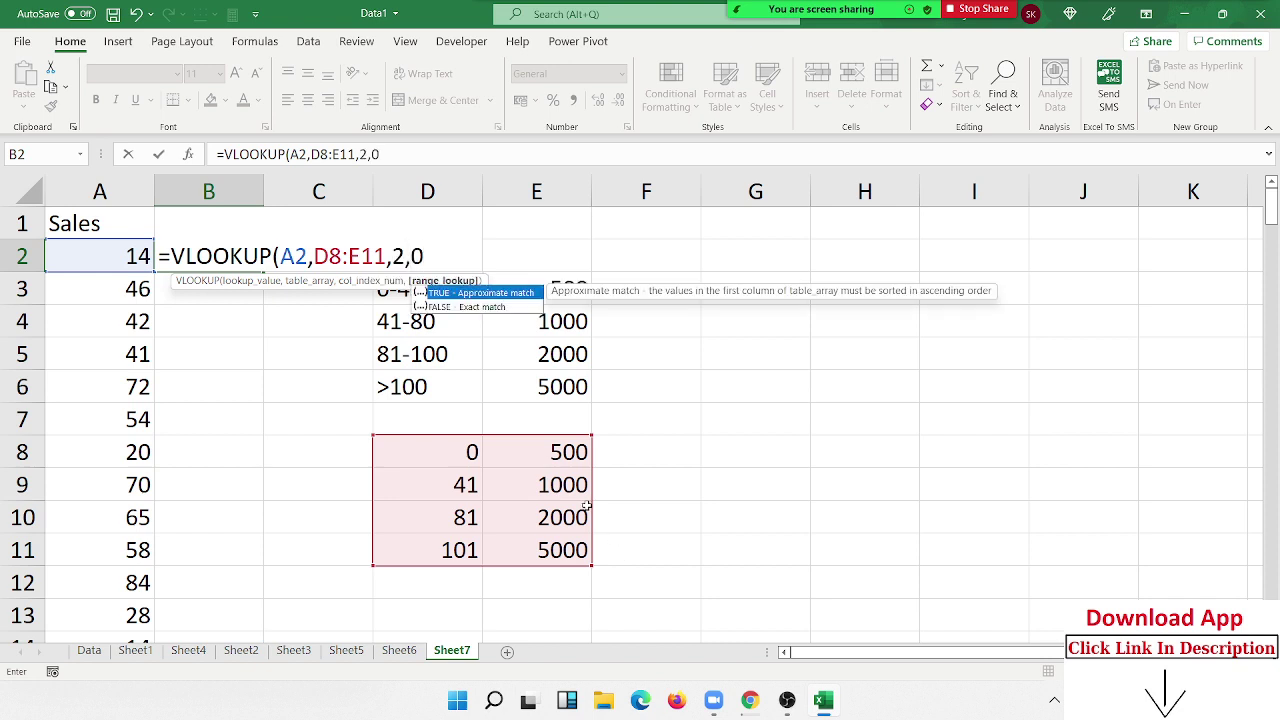
key("Return")
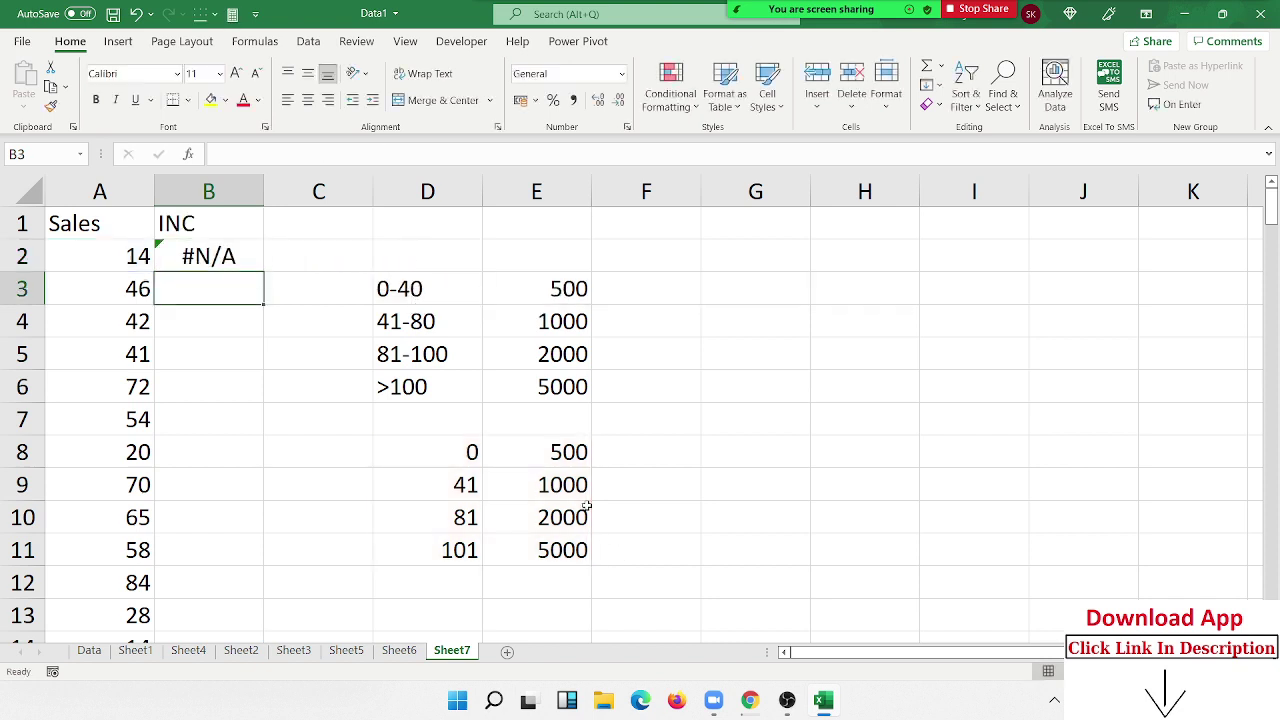
key("Up")
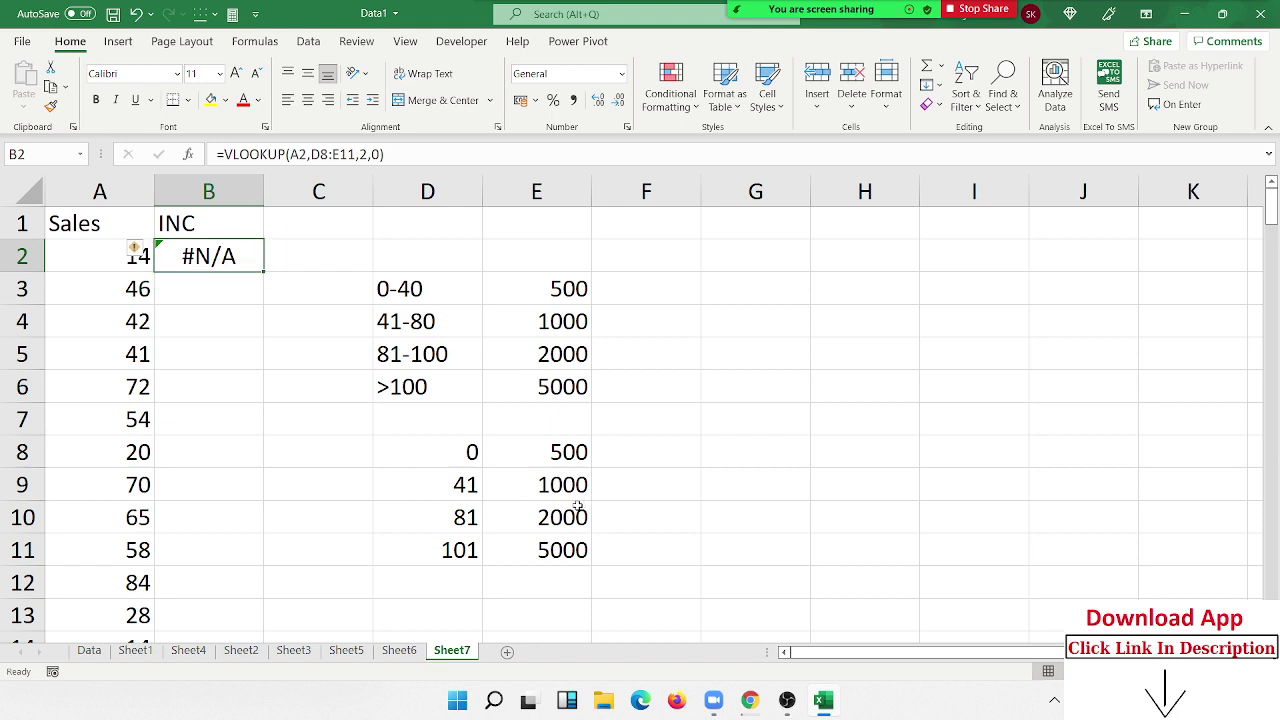
- Replace the exact-match 0 in B2's VLOOKUP with 1
double_click(230, 256)
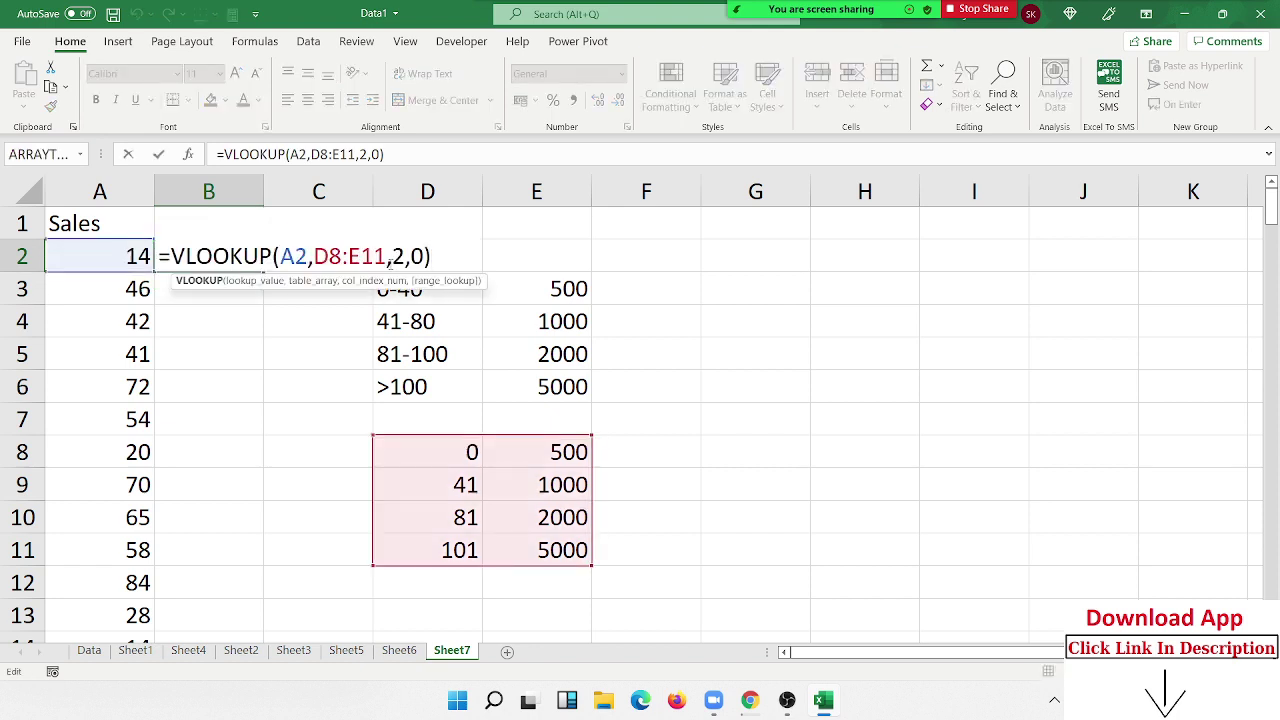
double_click(416, 256)
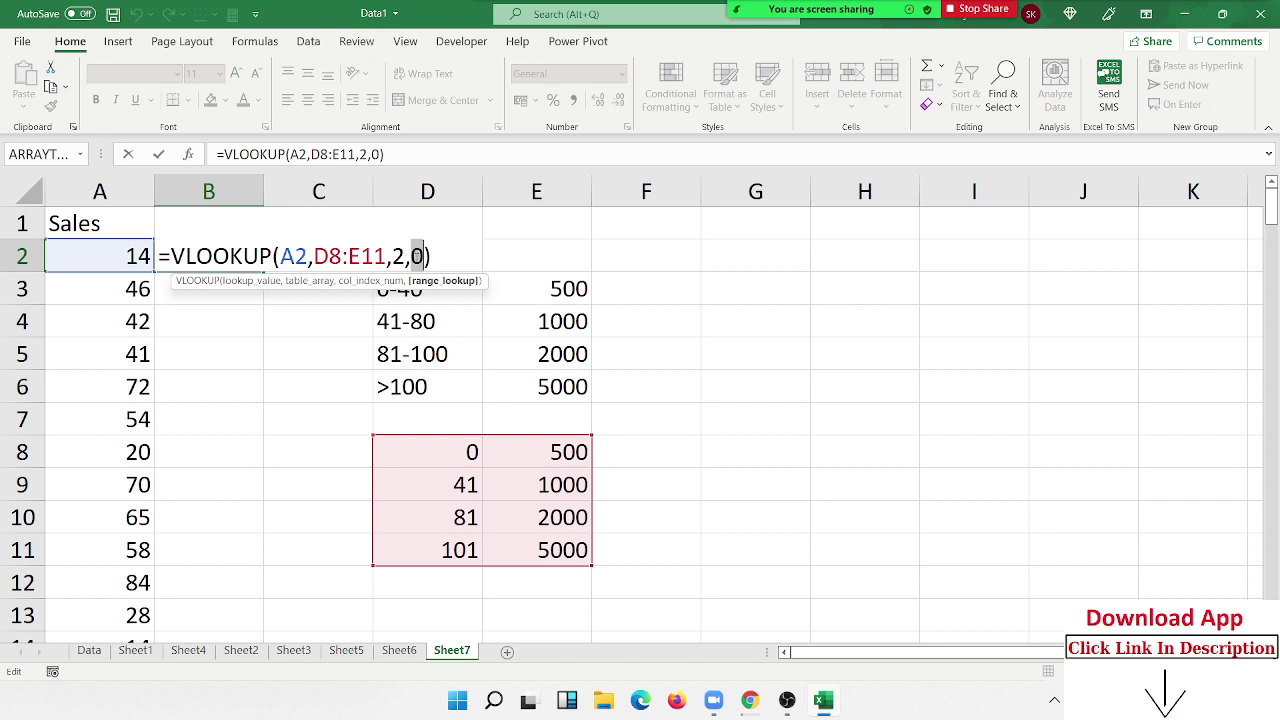
type("1")
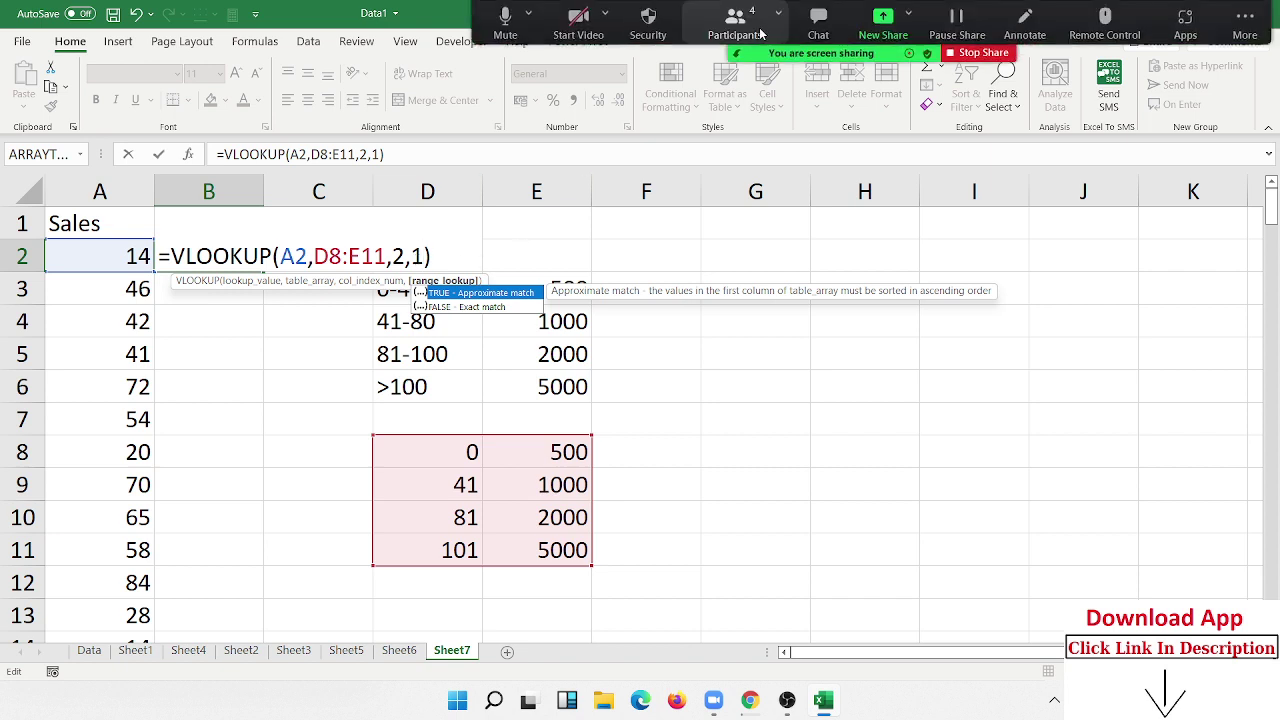
- Close the meeting participants window and commit =VLOOKUP(A2,D8:E11,2,1), returning 500
left_click(734, 22)
left_click(706, 267)
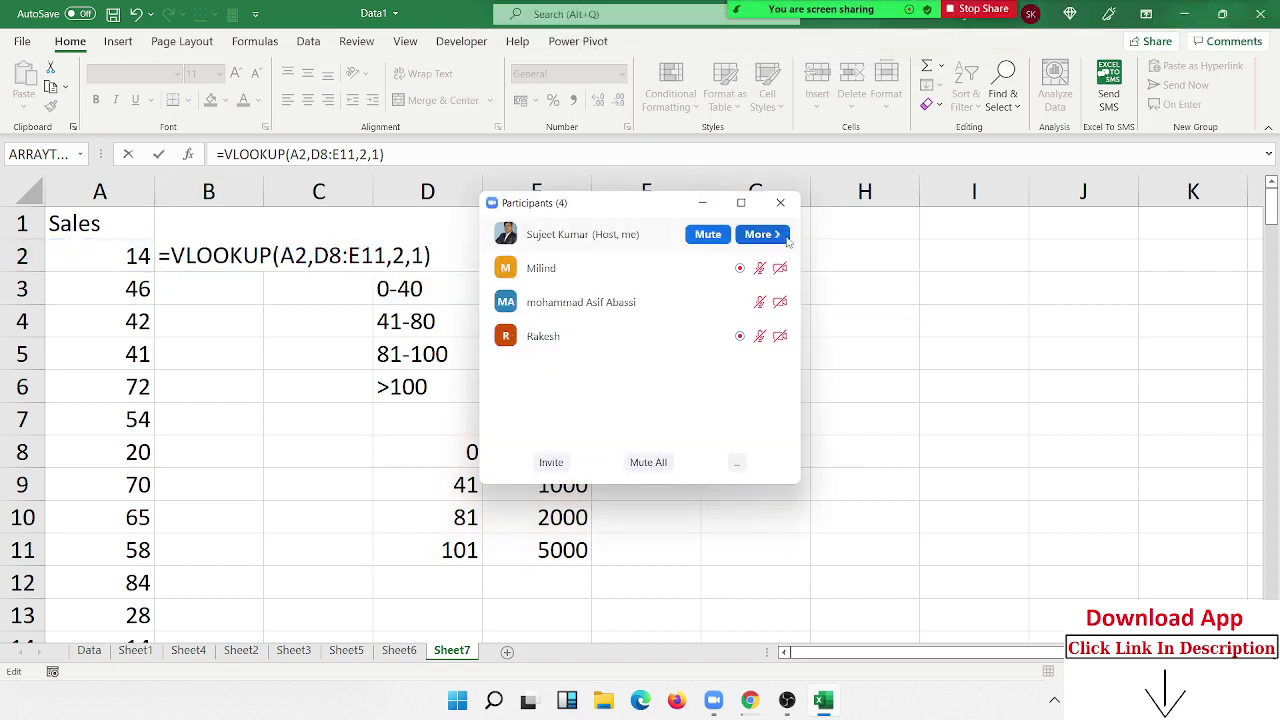
left_click(784, 208)
left_click(366, 256)
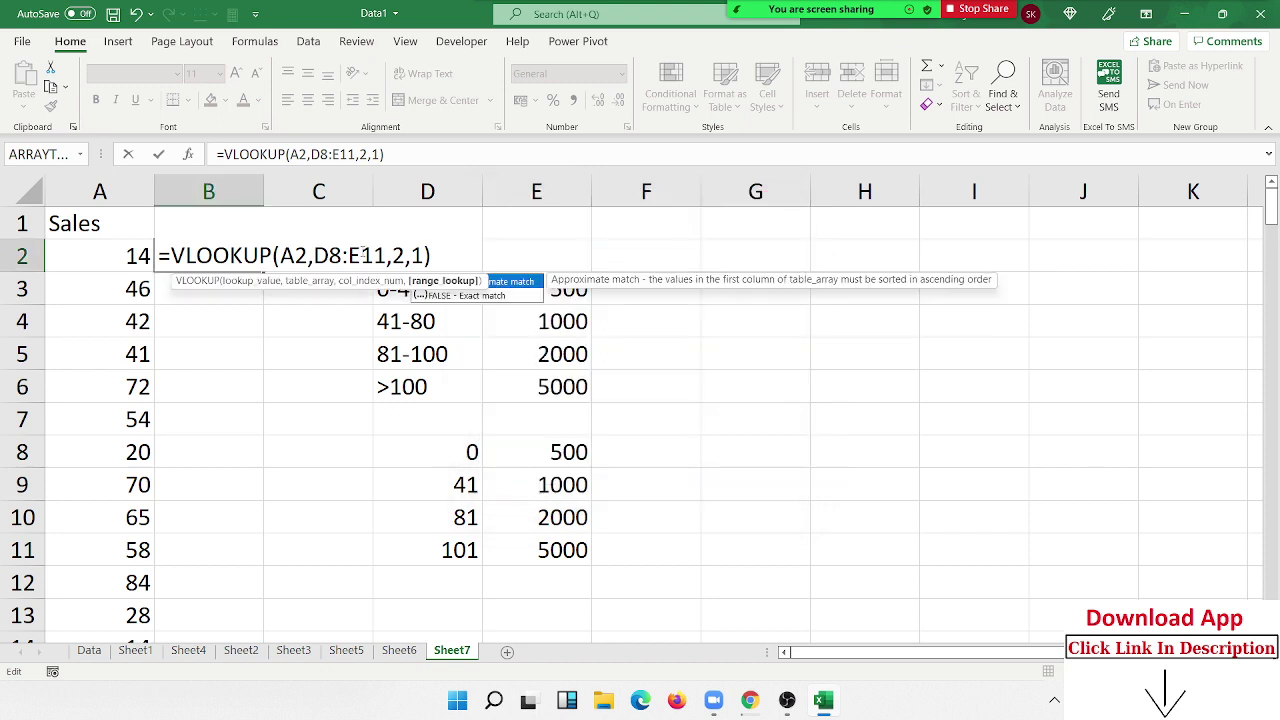
key("Return")
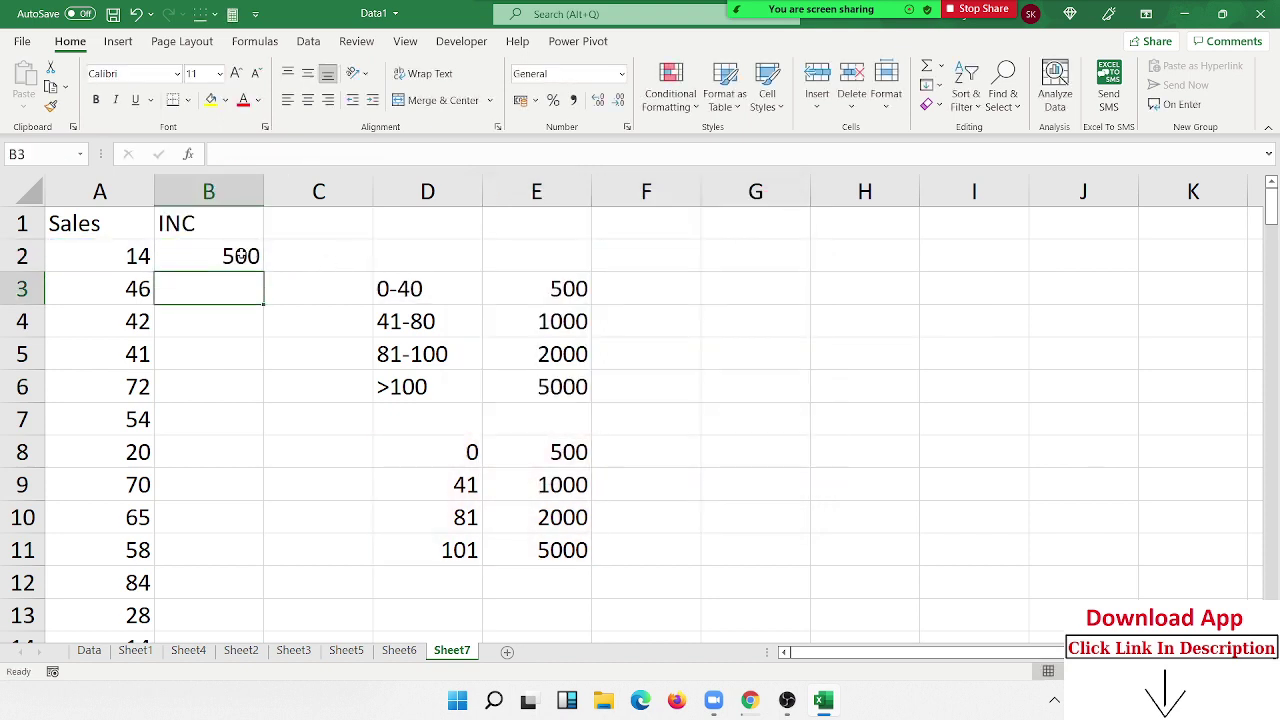
- Review B2's formula and point out the 0 and 41 limits with the 500 slab
left_click(241, 256)
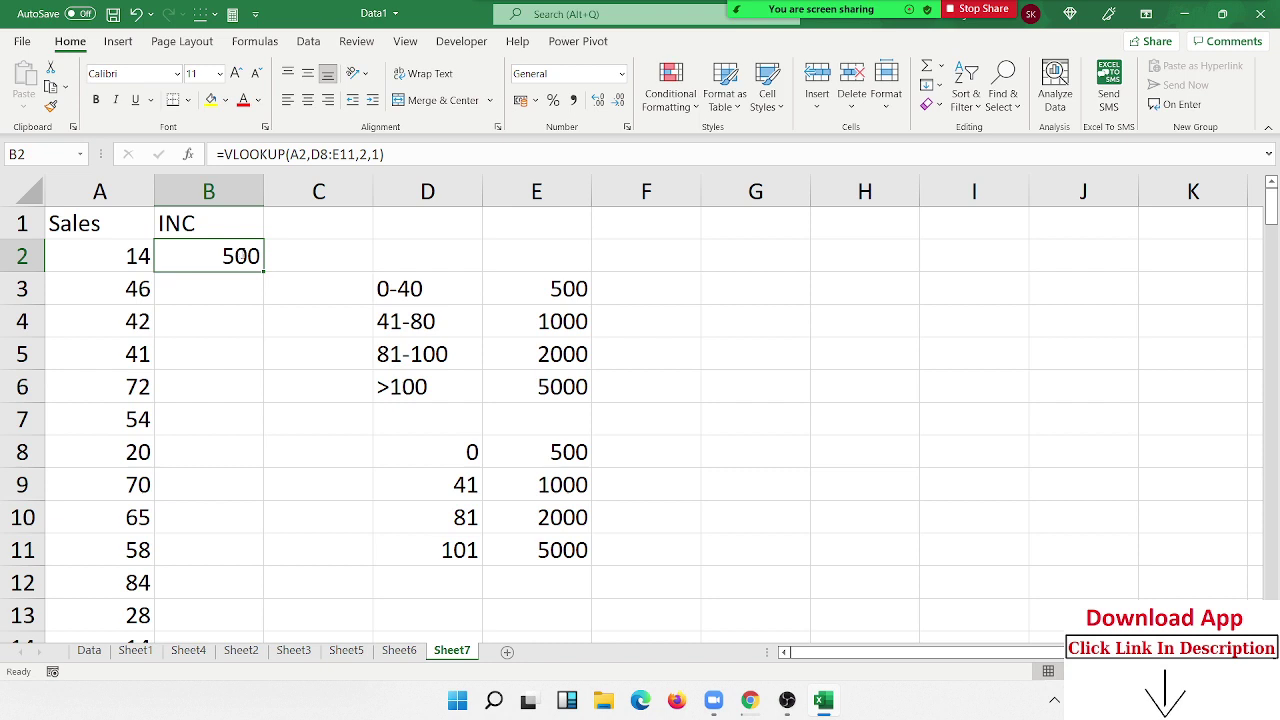
double_click(241, 256)
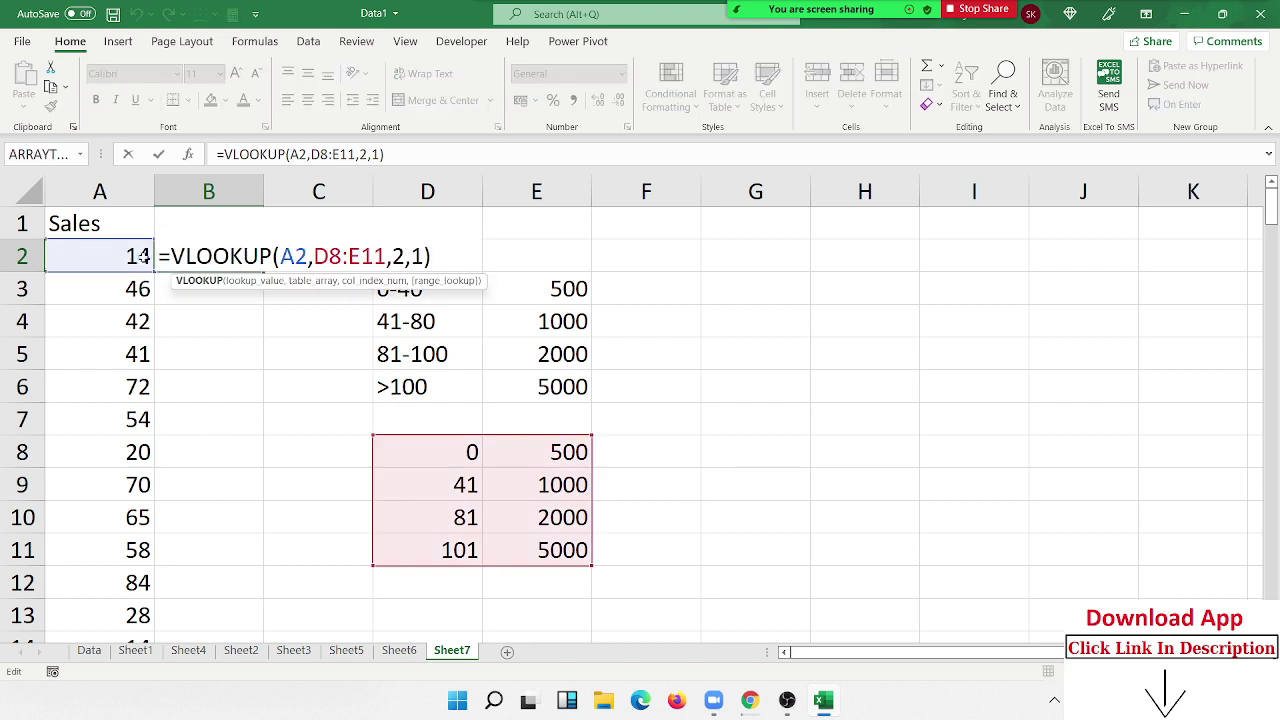
key("Return")
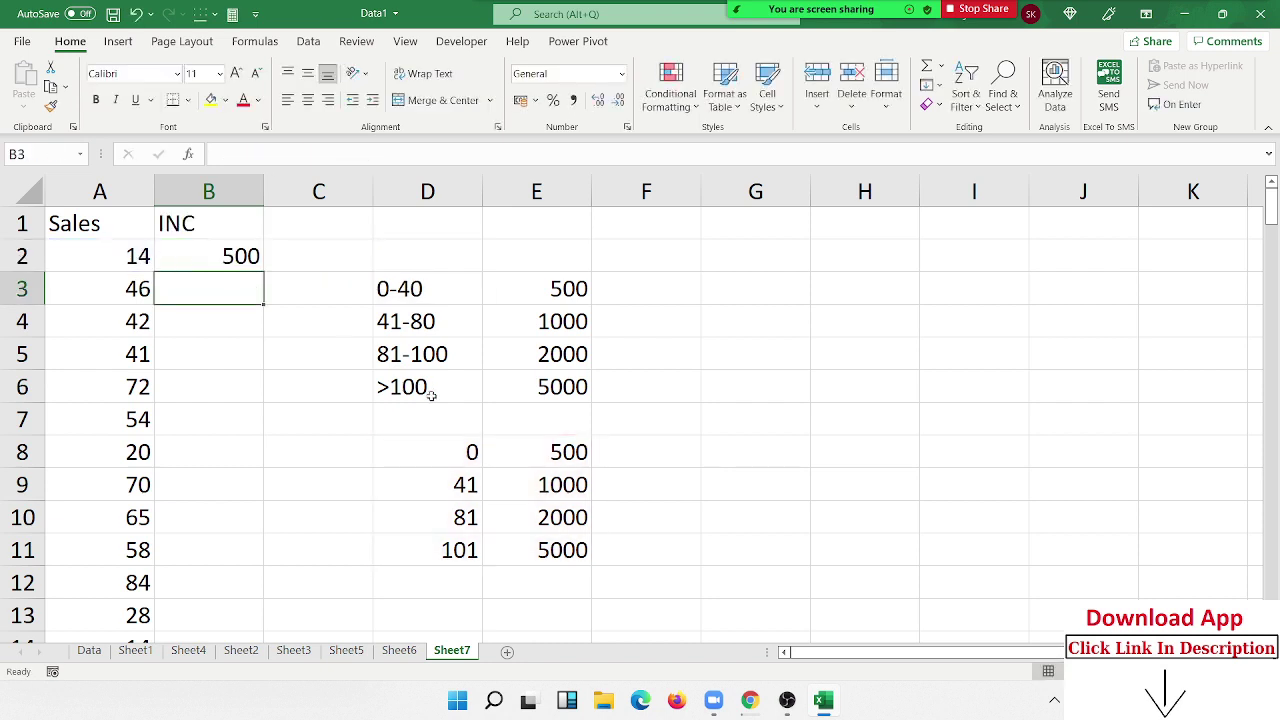
left_click_drag(455, 448, 455, 478)
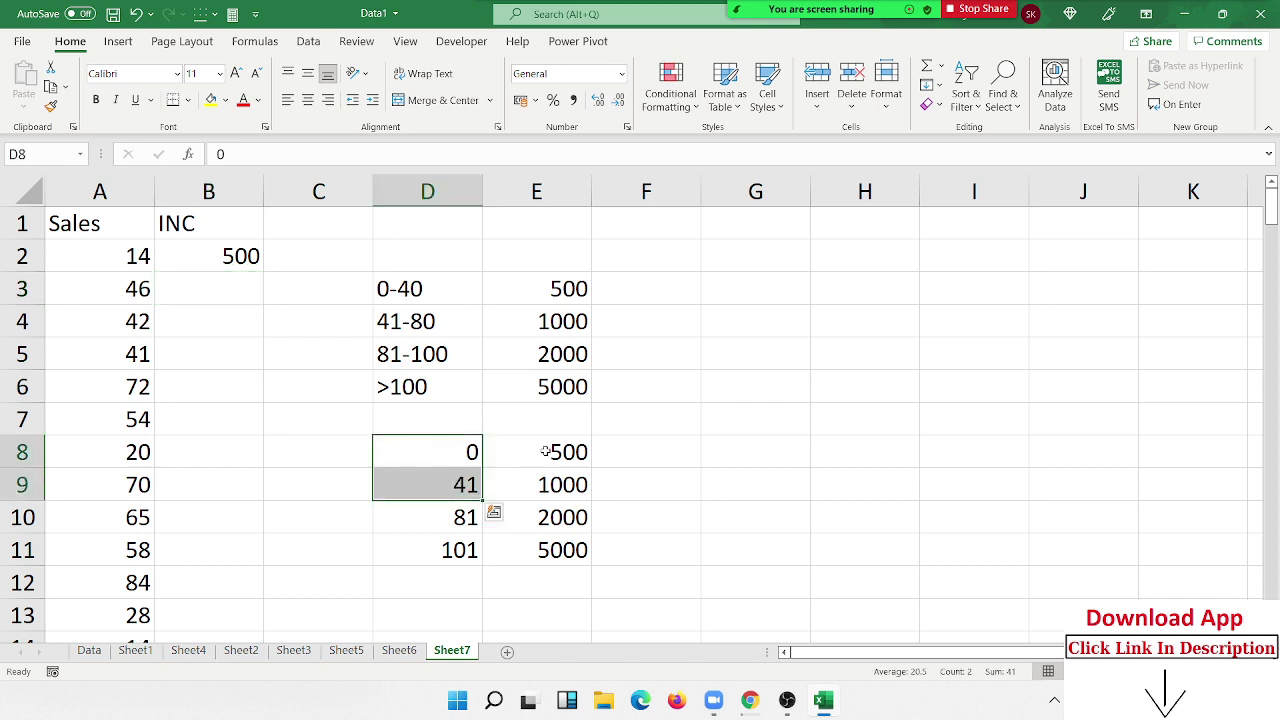
left_click_drag(545, 452, 455, 453)
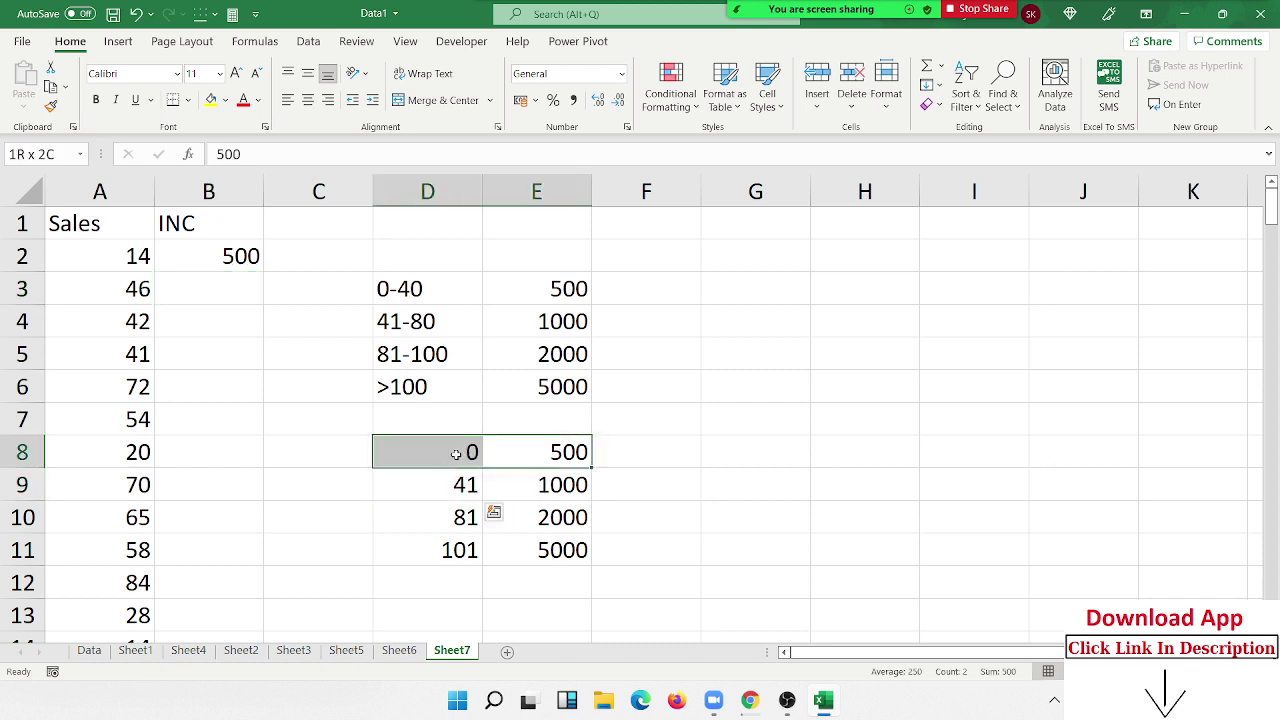
- Change the first sale in A2 to 90
left_click(137, 258)
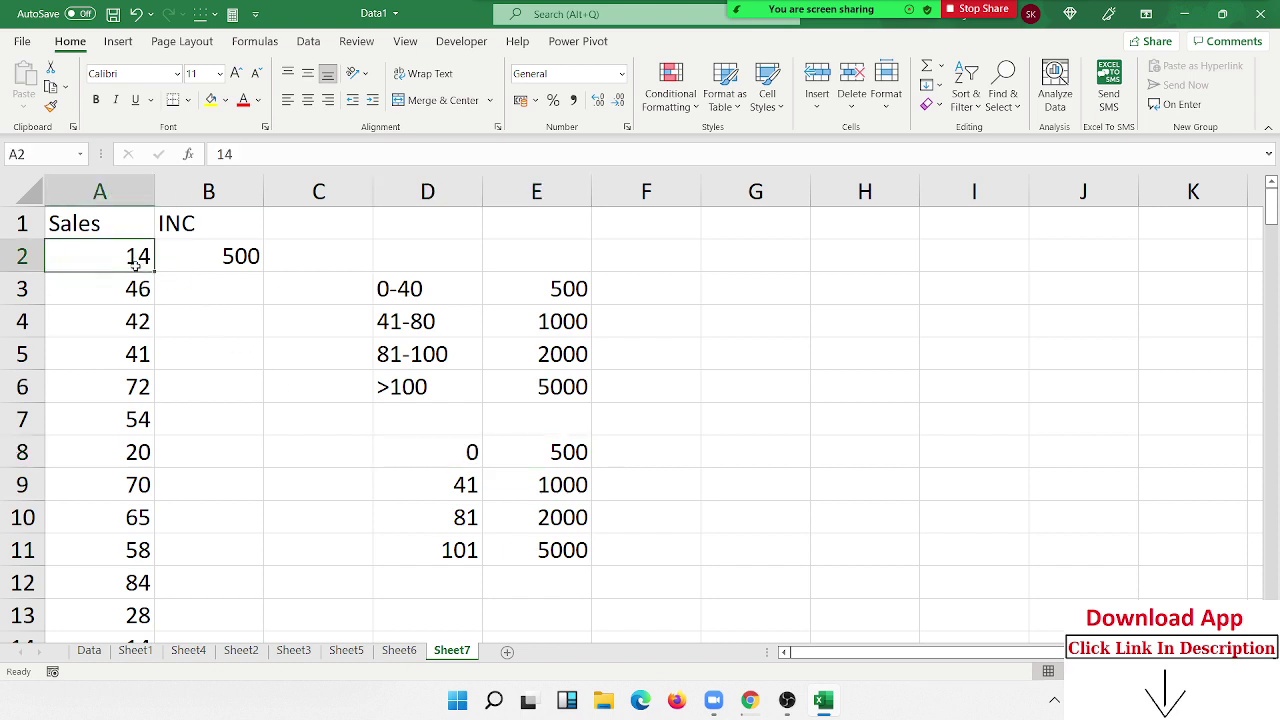
type("90")
key("Return")
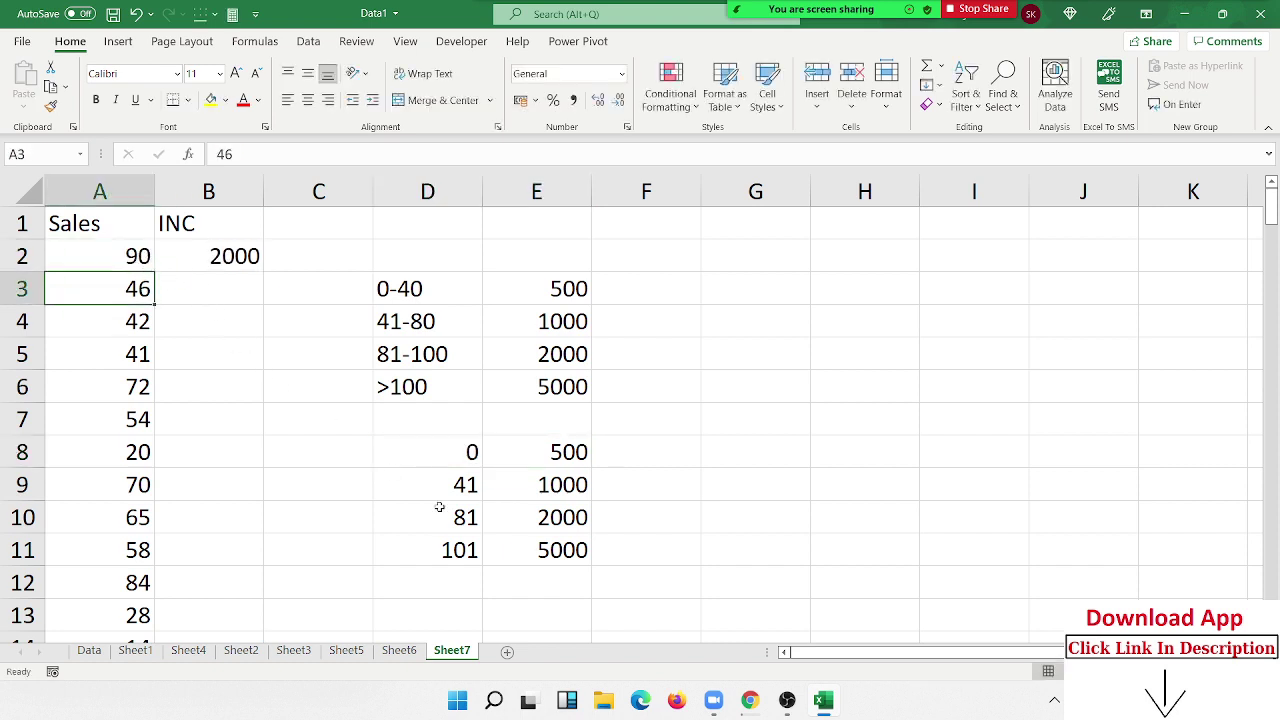
- Walk through the 0, 41, 81, 101 limits and confirm B2's approximate-match VLOOKUP returns 2000
mouse_move(439, 508)
left_mouse_down()
mouse_move(459, 550)
mouse_move(530, 525)
left_mouse_up()
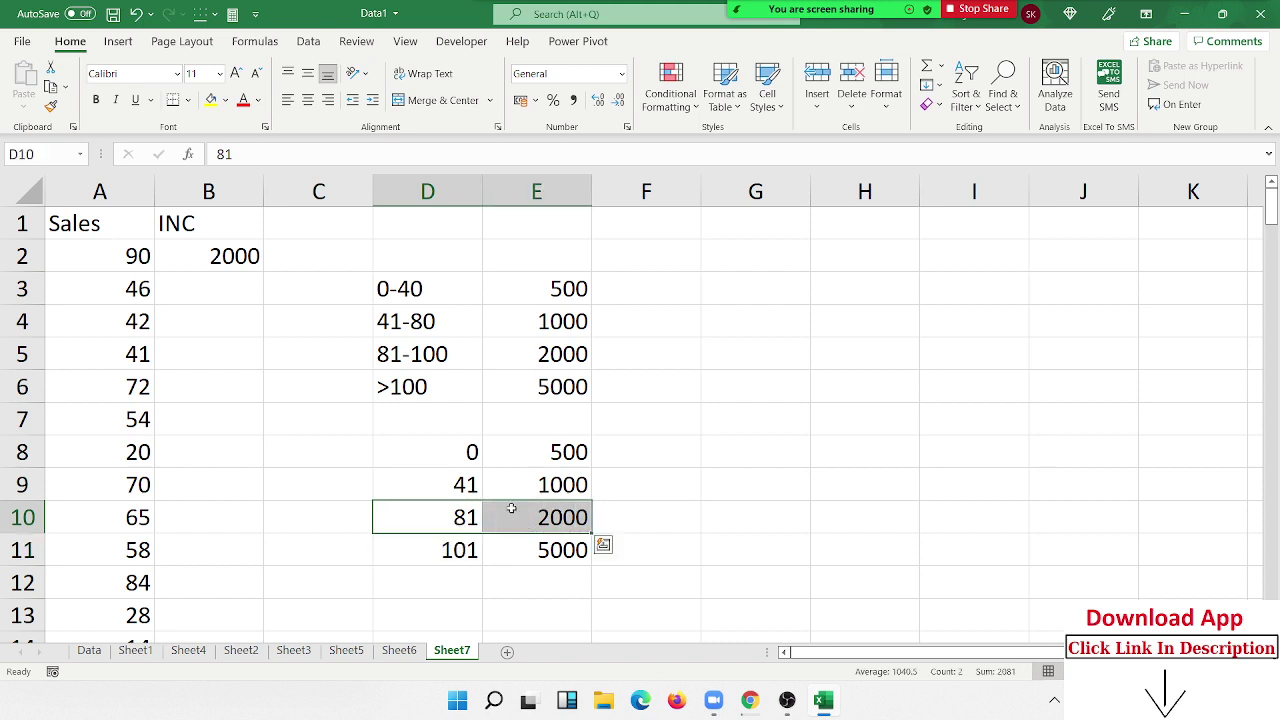
left_click_drag(457, 452, 454, 541)
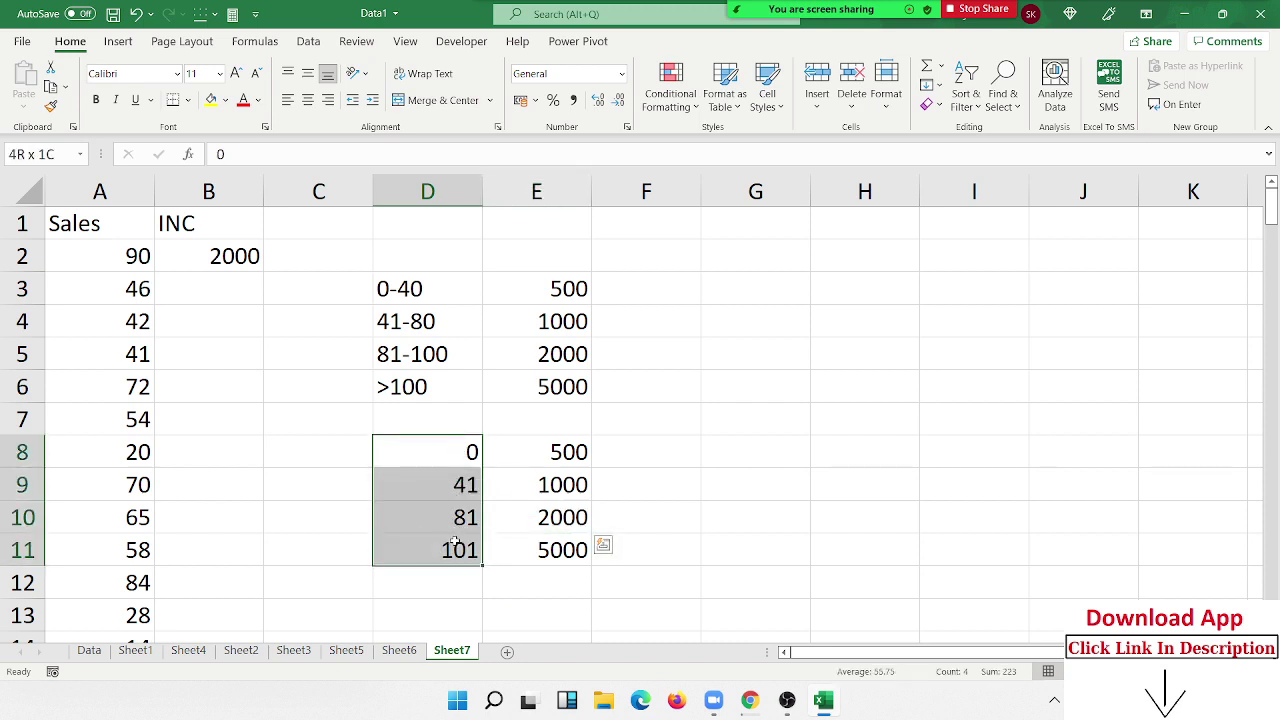
left_click(464, 452)
left_click(462, 480)
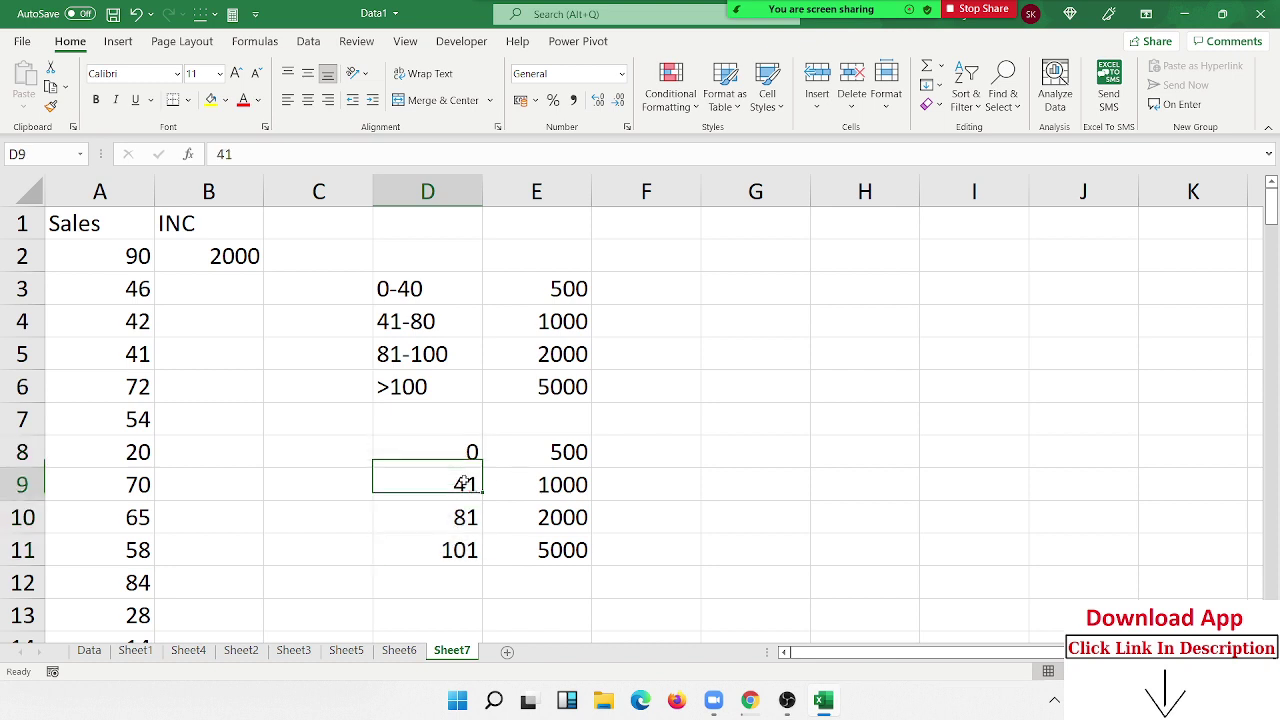
left_click_drag(460, 457, 538, 457)
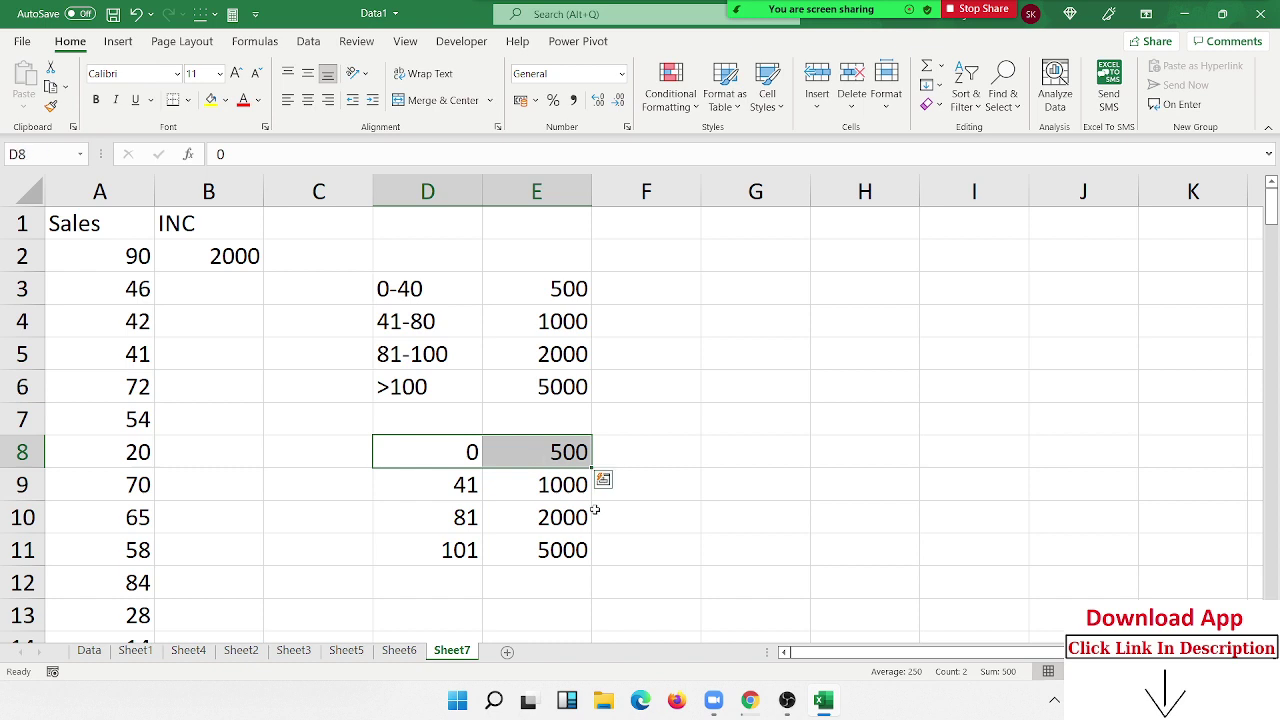
double_click(242, 256)
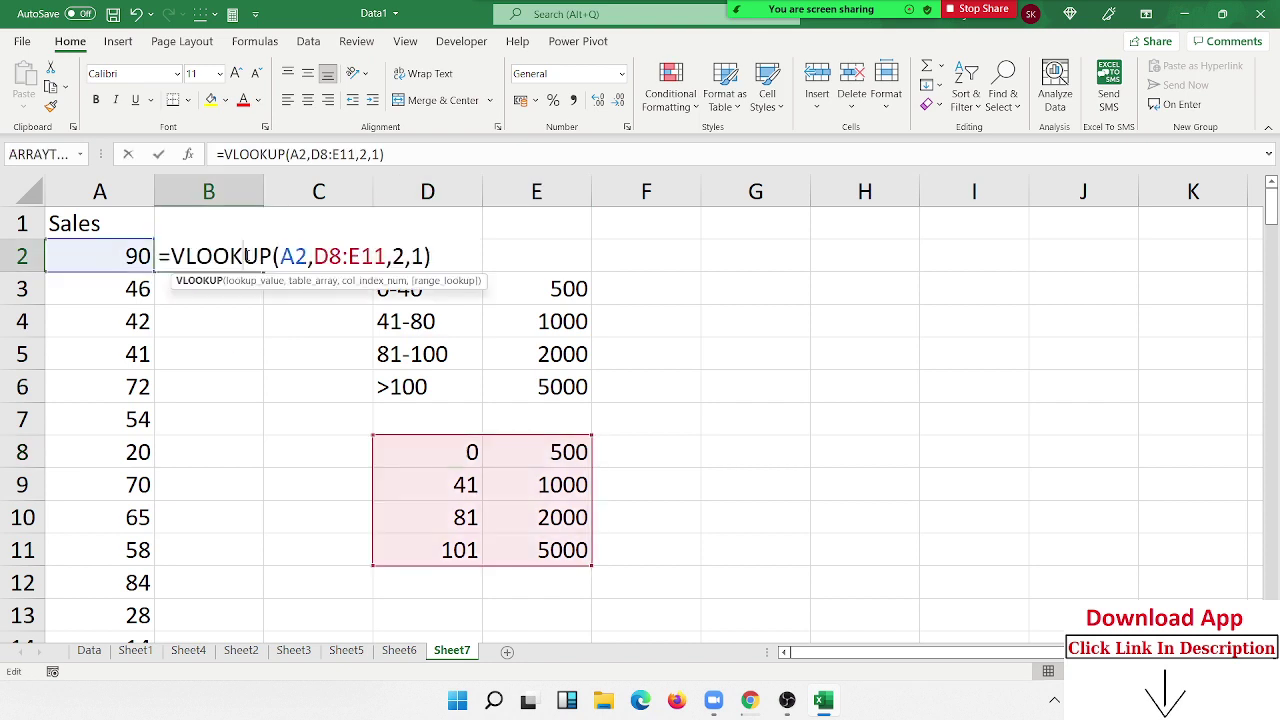
double_click(418, 256)
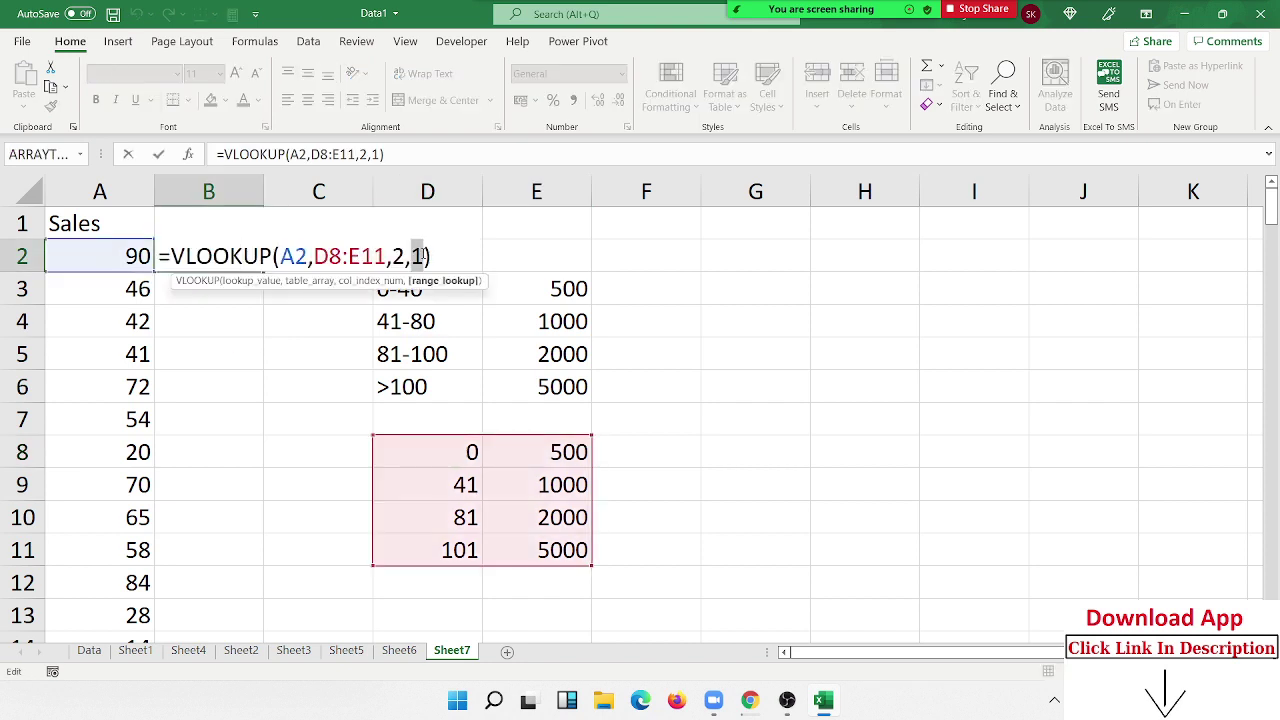
key("ctrl+Return")
left_click(220, 289)
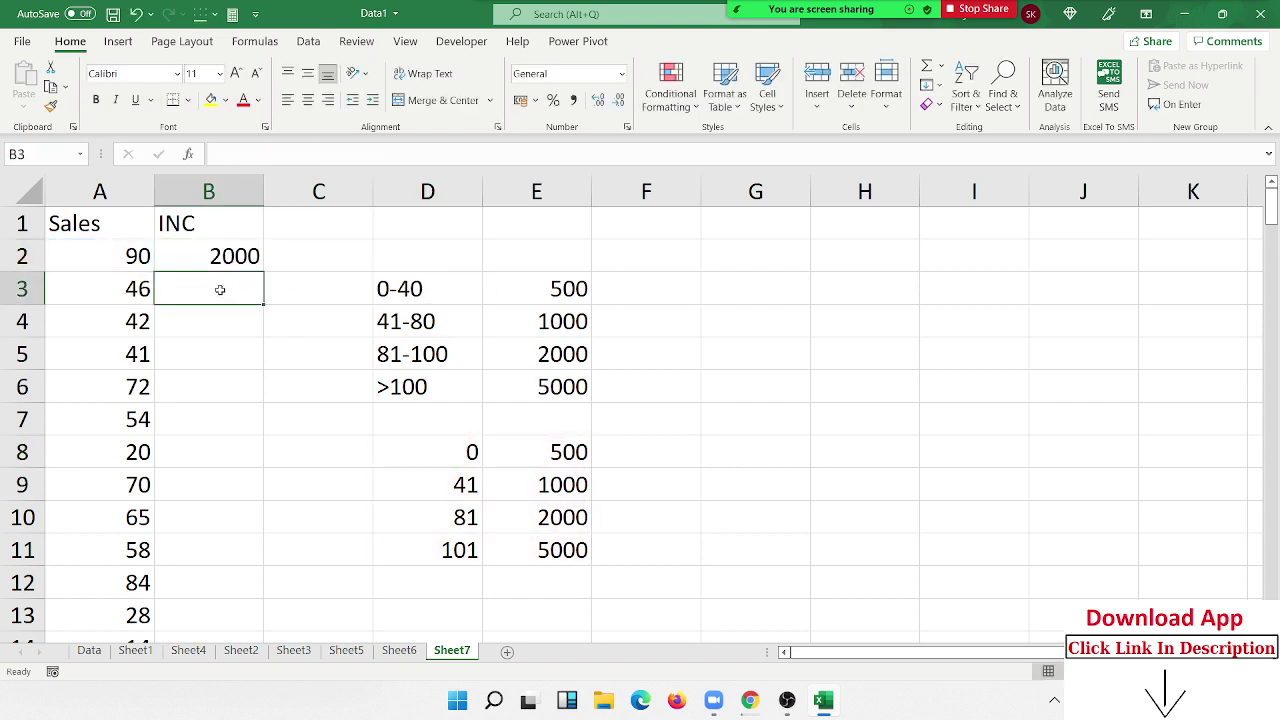
- Enter =LOOKUP(A3,D8:D11,E8:E11) in B3, returning 1000 for the 46 sale
type("=loo")
key("Tab")
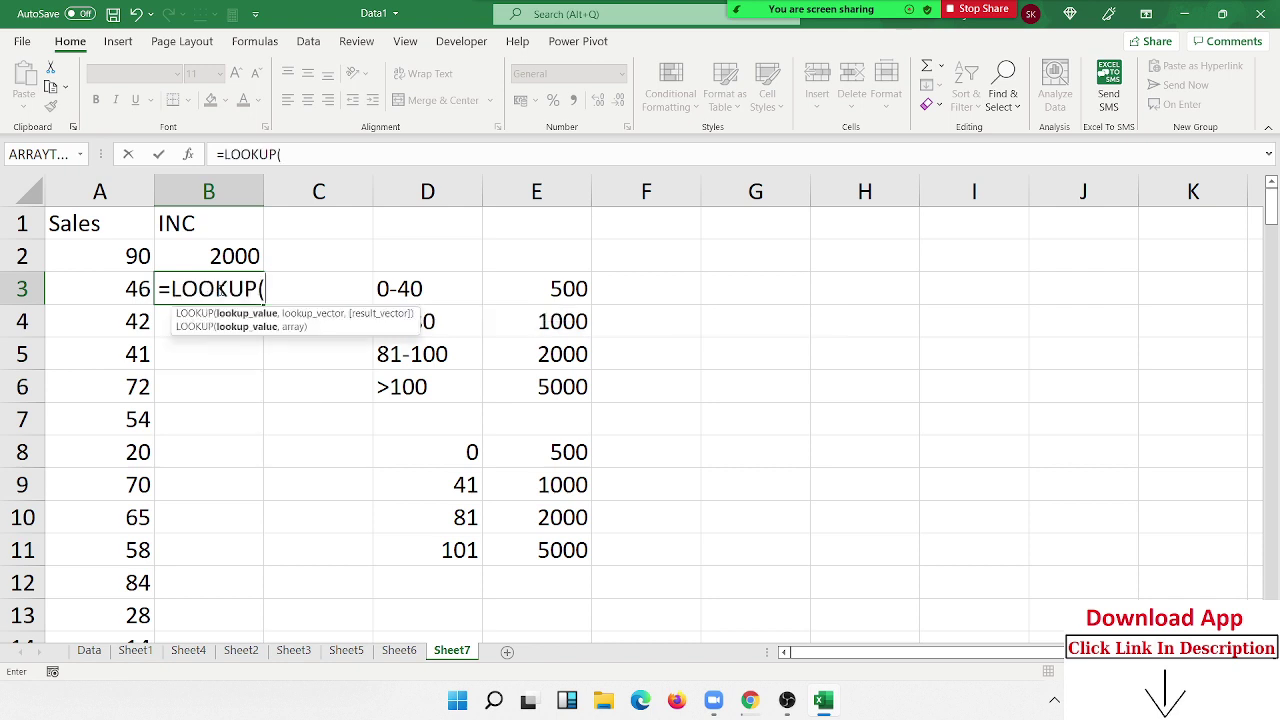
left_click(121, 290)
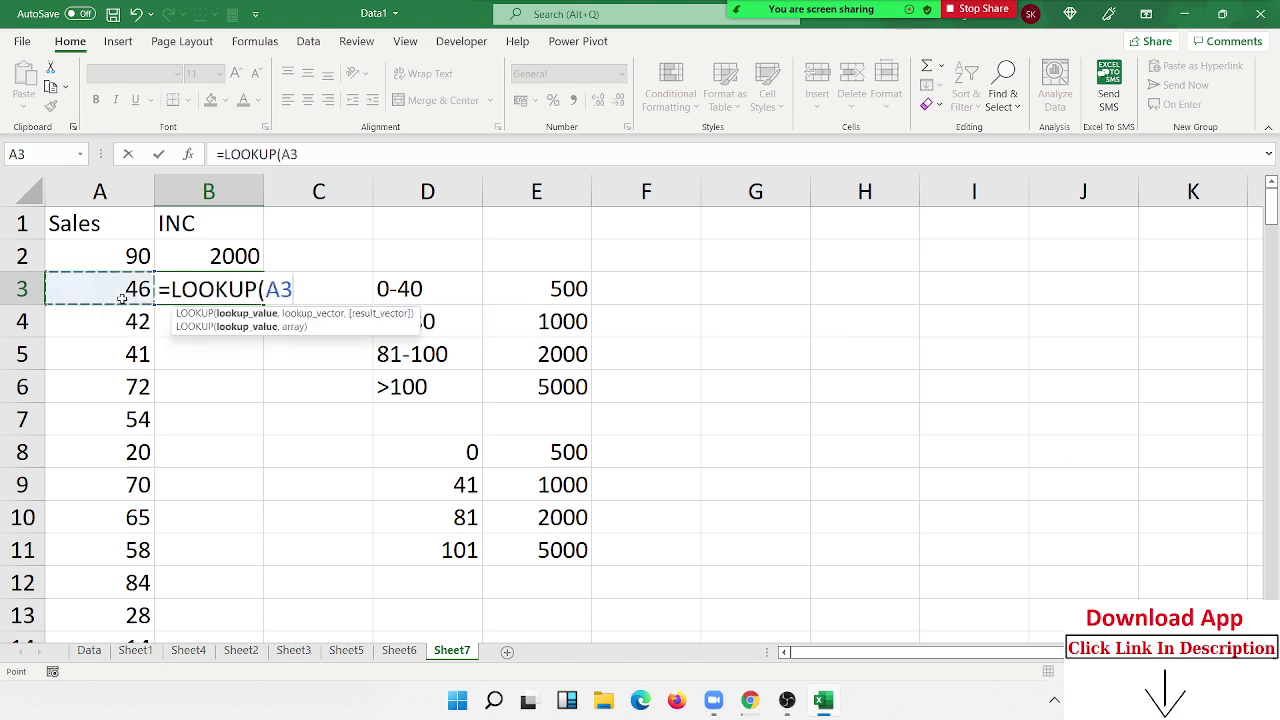
type(",")
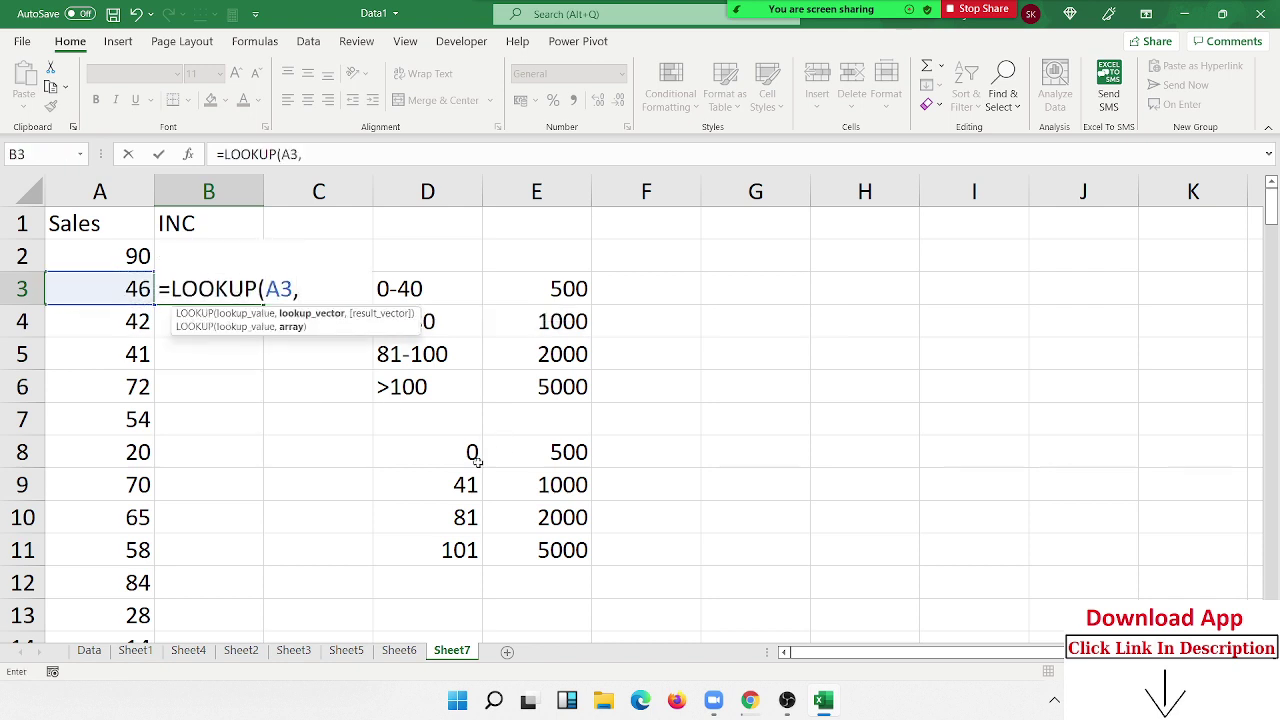
left_click_drag(463, 452, 467, 548)
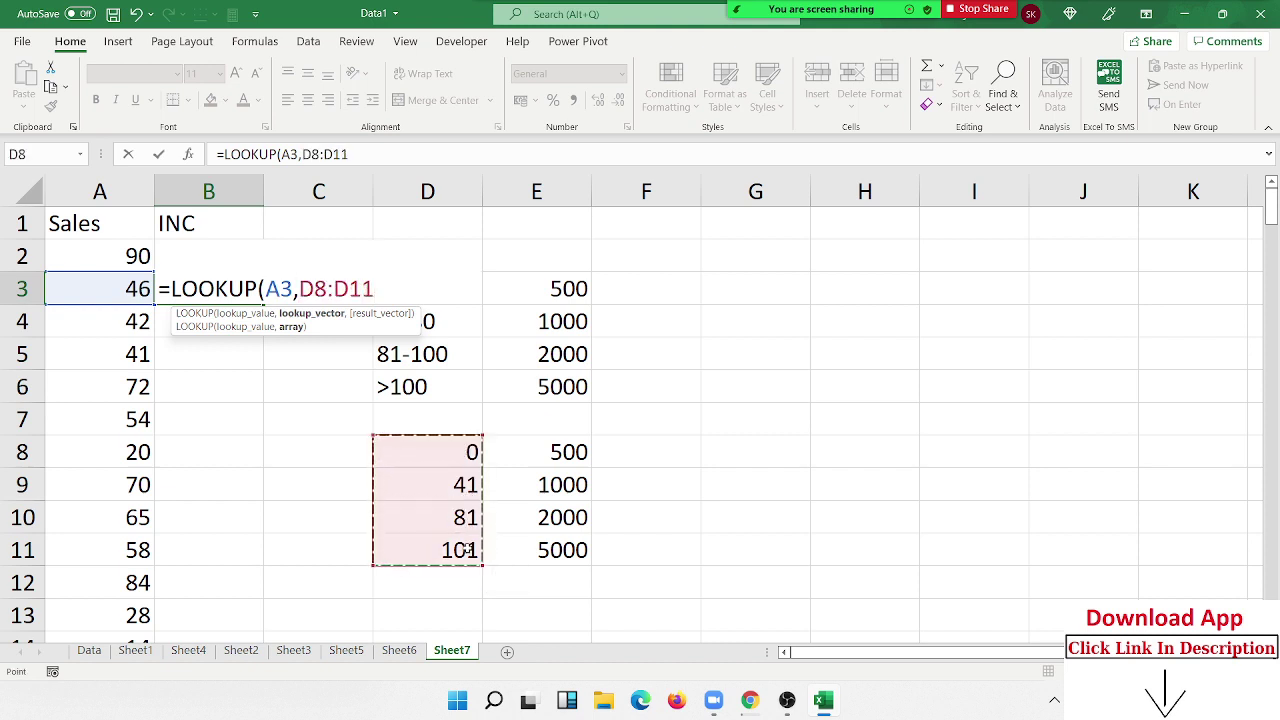
type(",")
left_click_drag(540, 456, 550, 539)
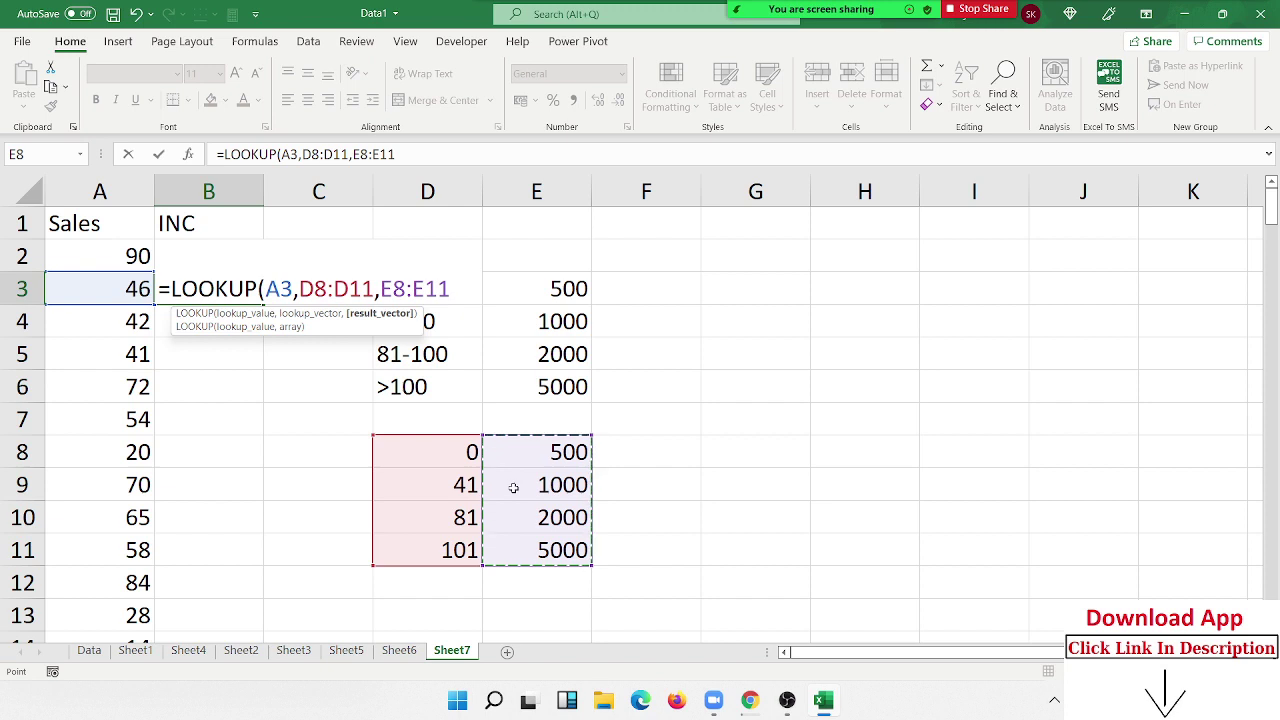
key("Return")
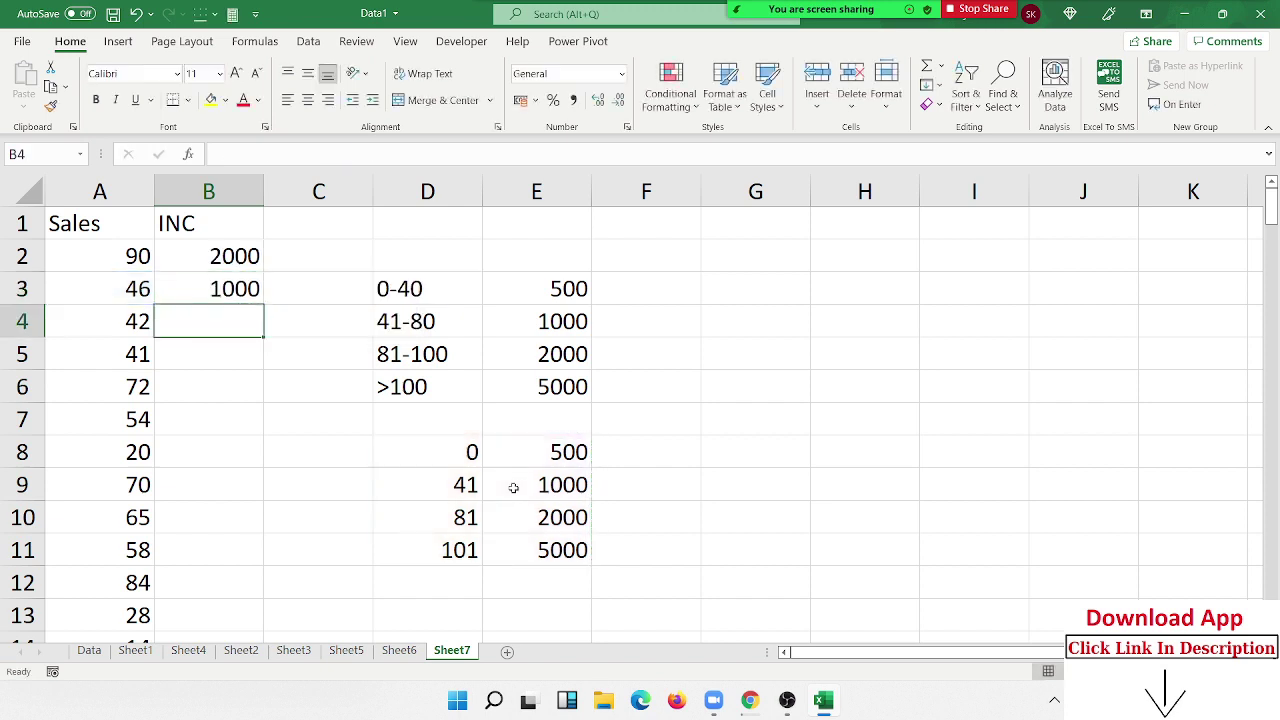
left_click(222, 291)
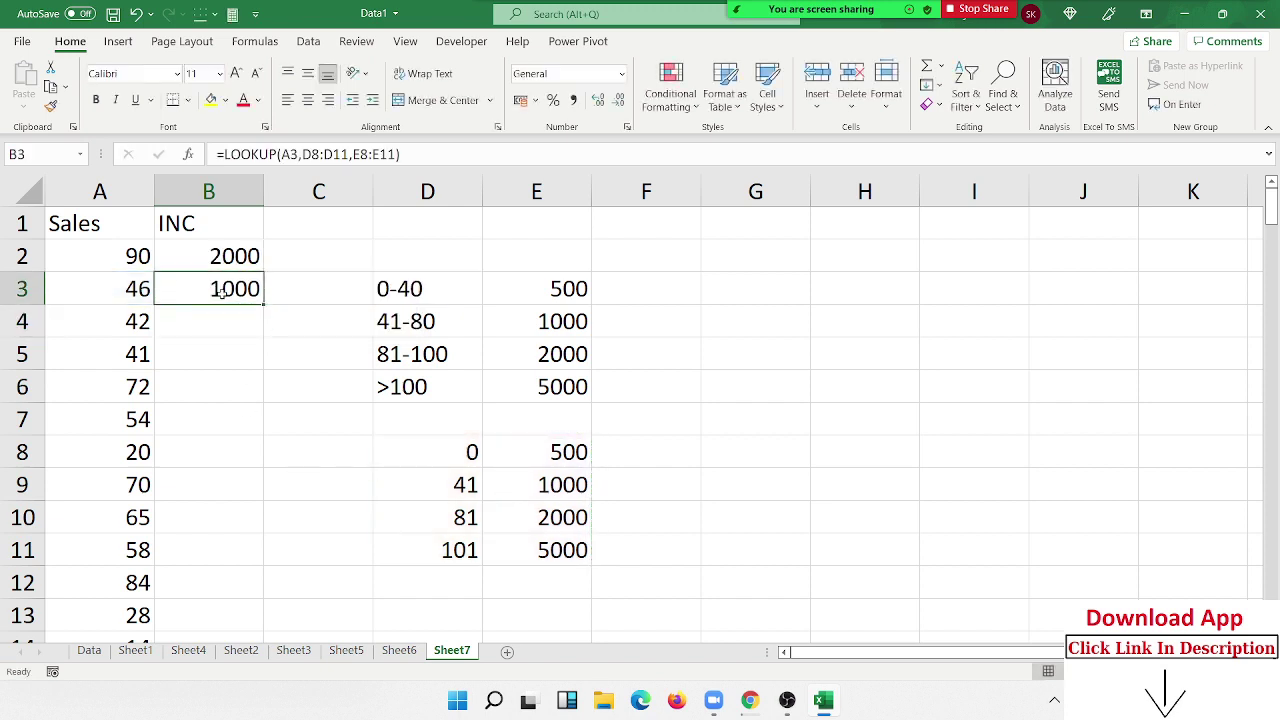
- Enter =LOOKUP(A4,{0,41,81,101},{500,1000,2000,5000}) in B4, returning 1000 for the 42 sale
left_click(224, 322)
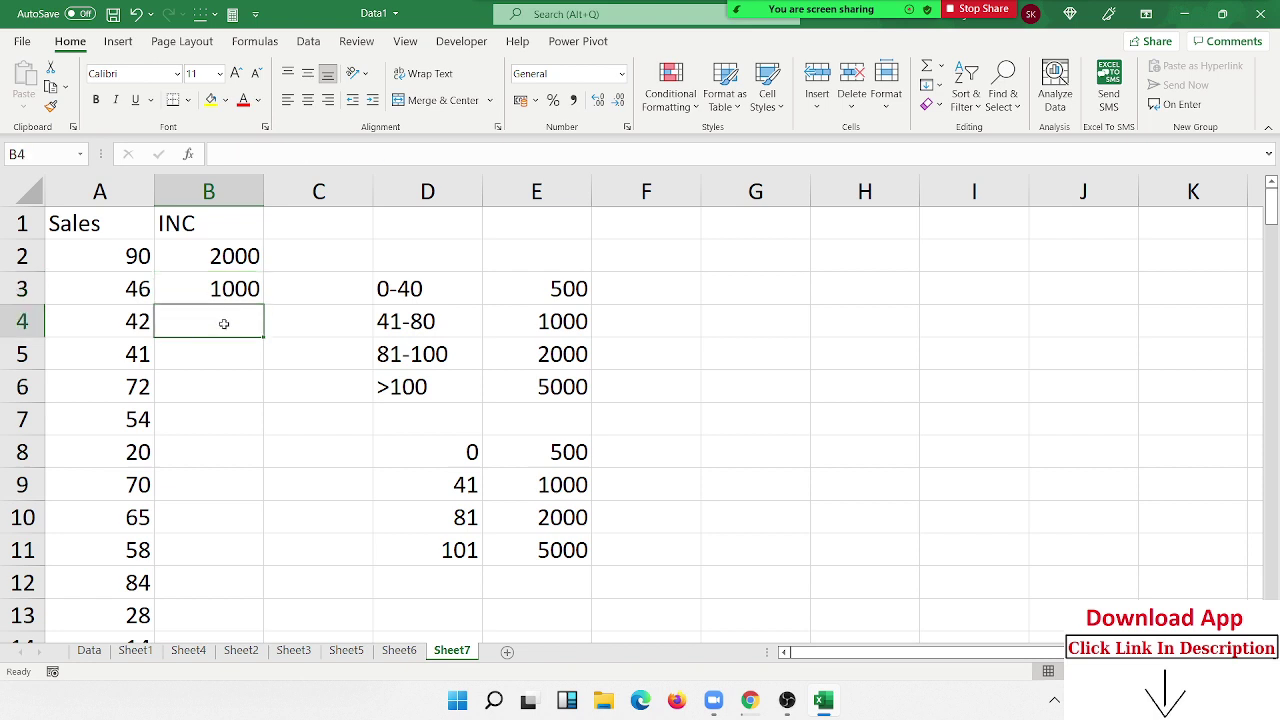
type("=loo")
key("Tab")
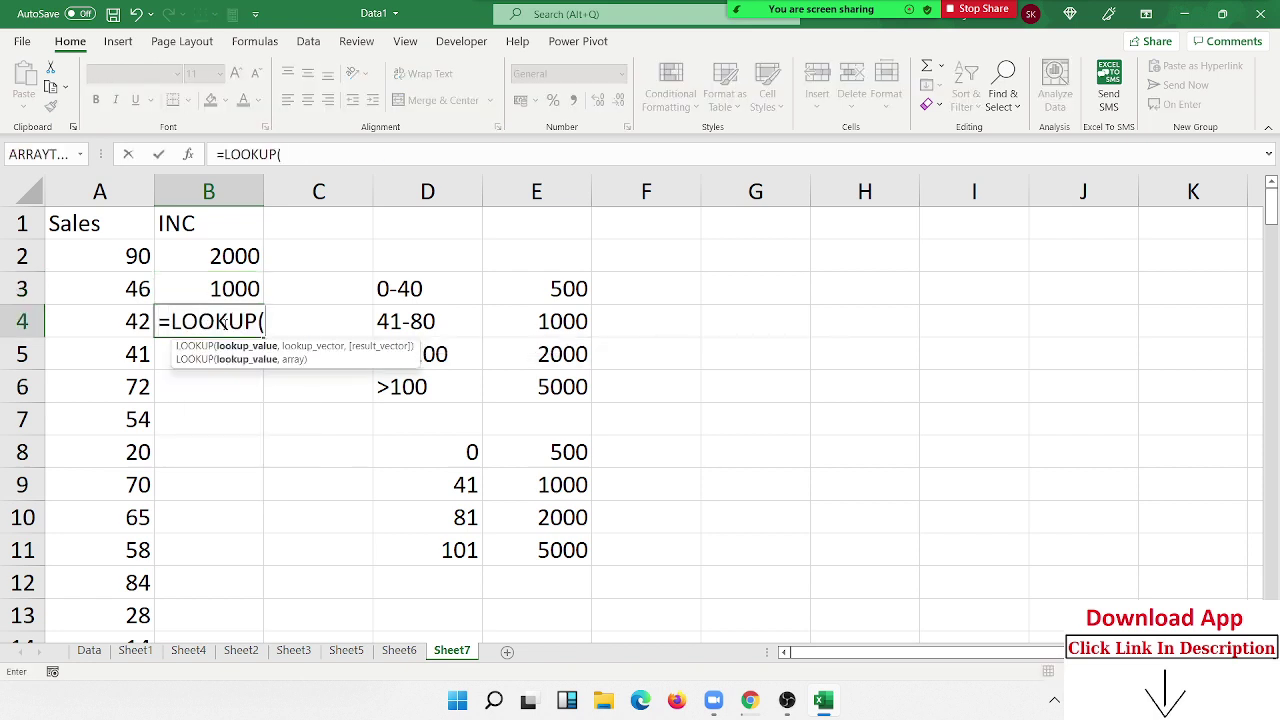
left_click(120, 321)
type(",")
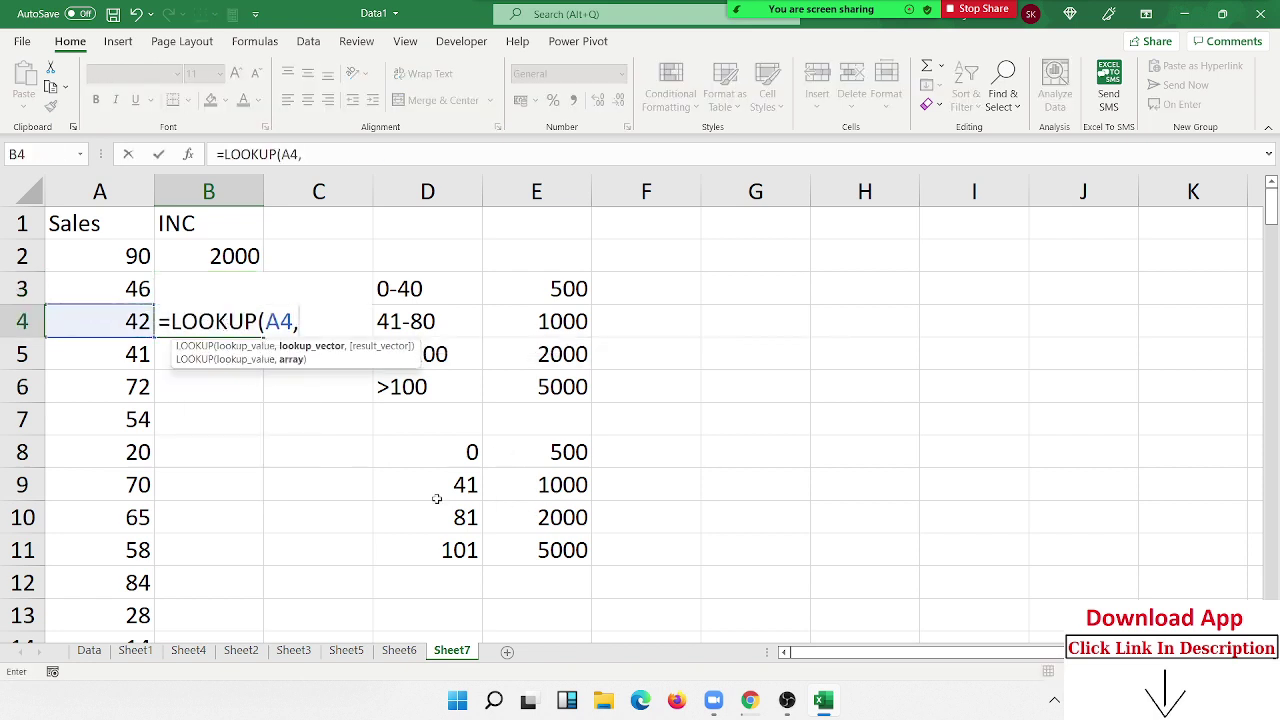
type("{")
type("0,")
type("41,8")
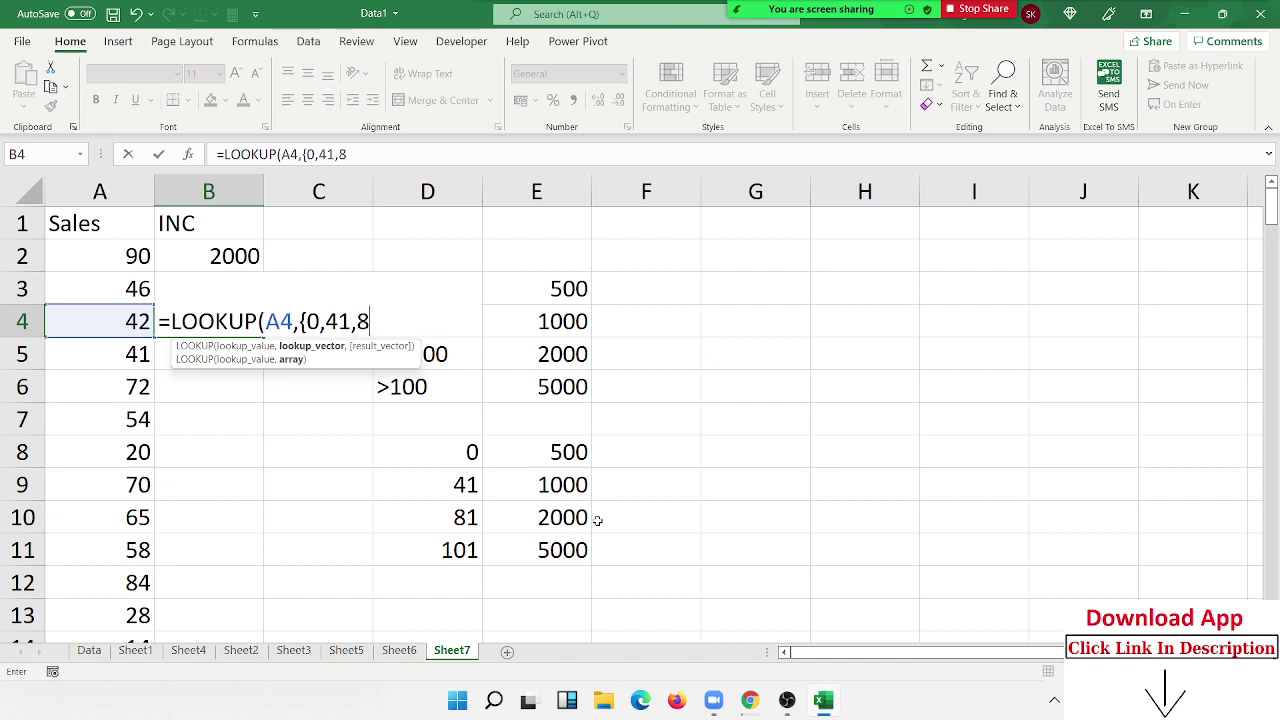
type("1,101")
type("},")
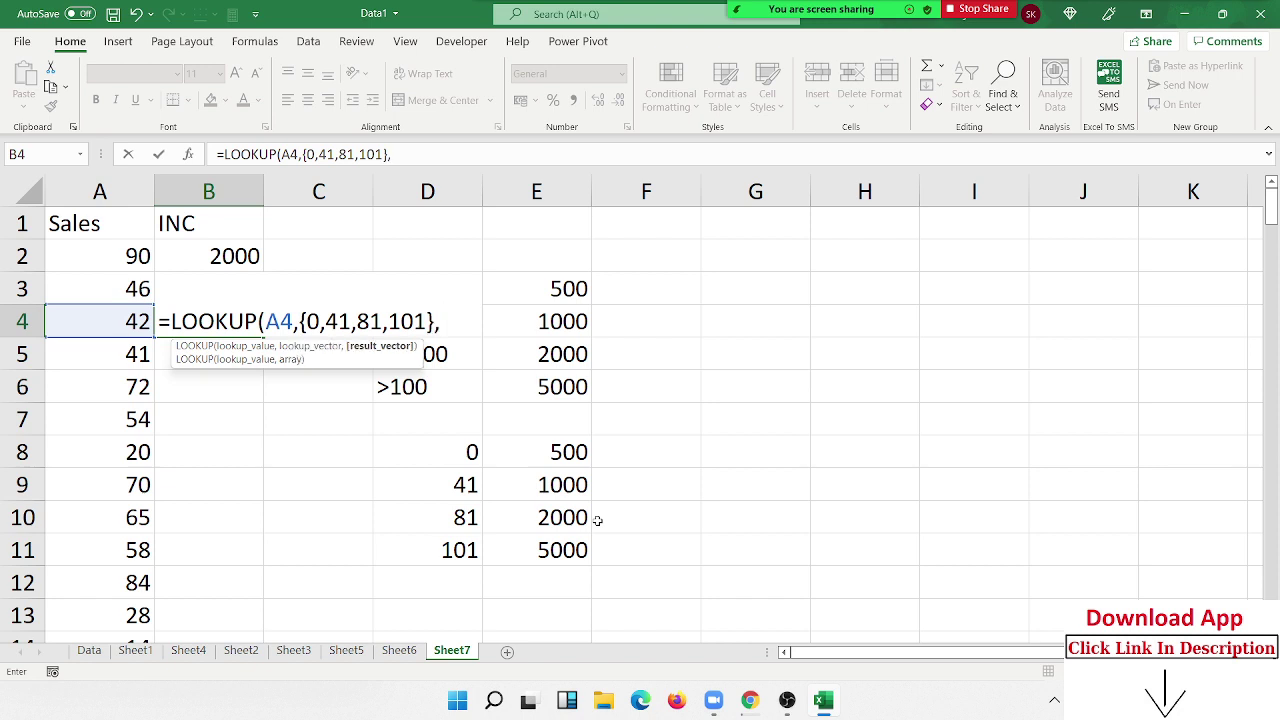
type("{")
type("500")
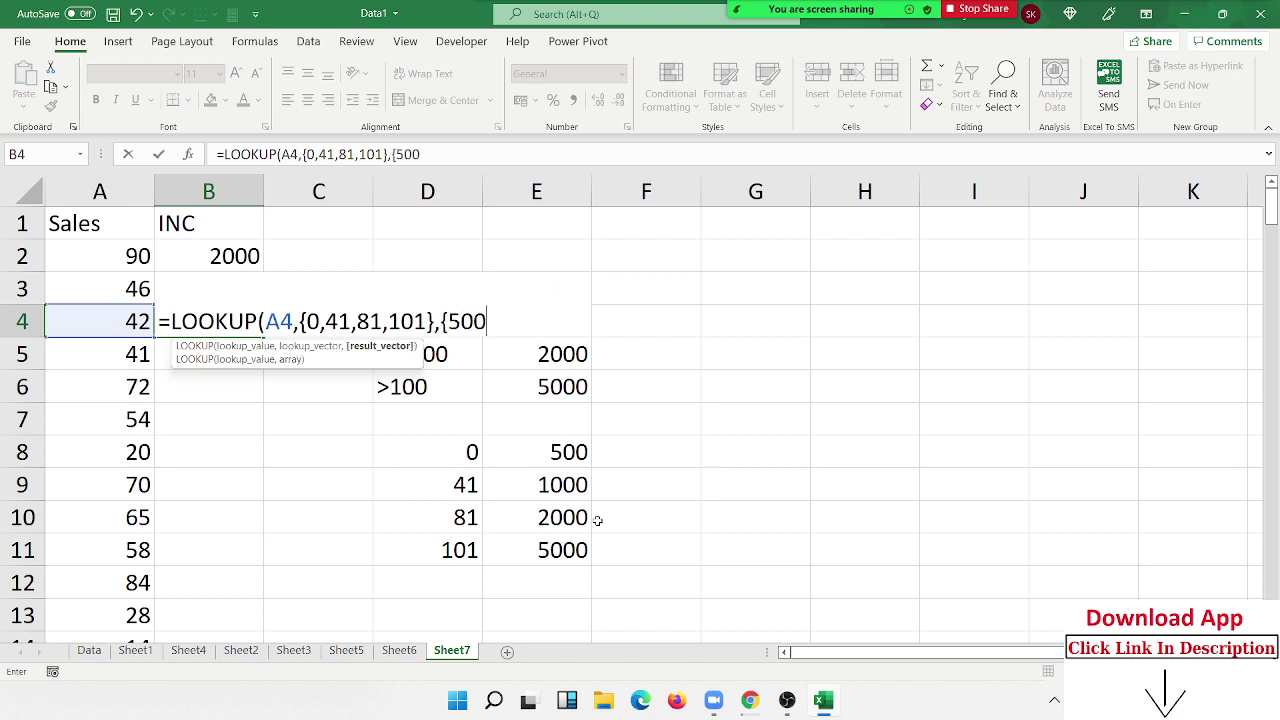
type(",1000,2")
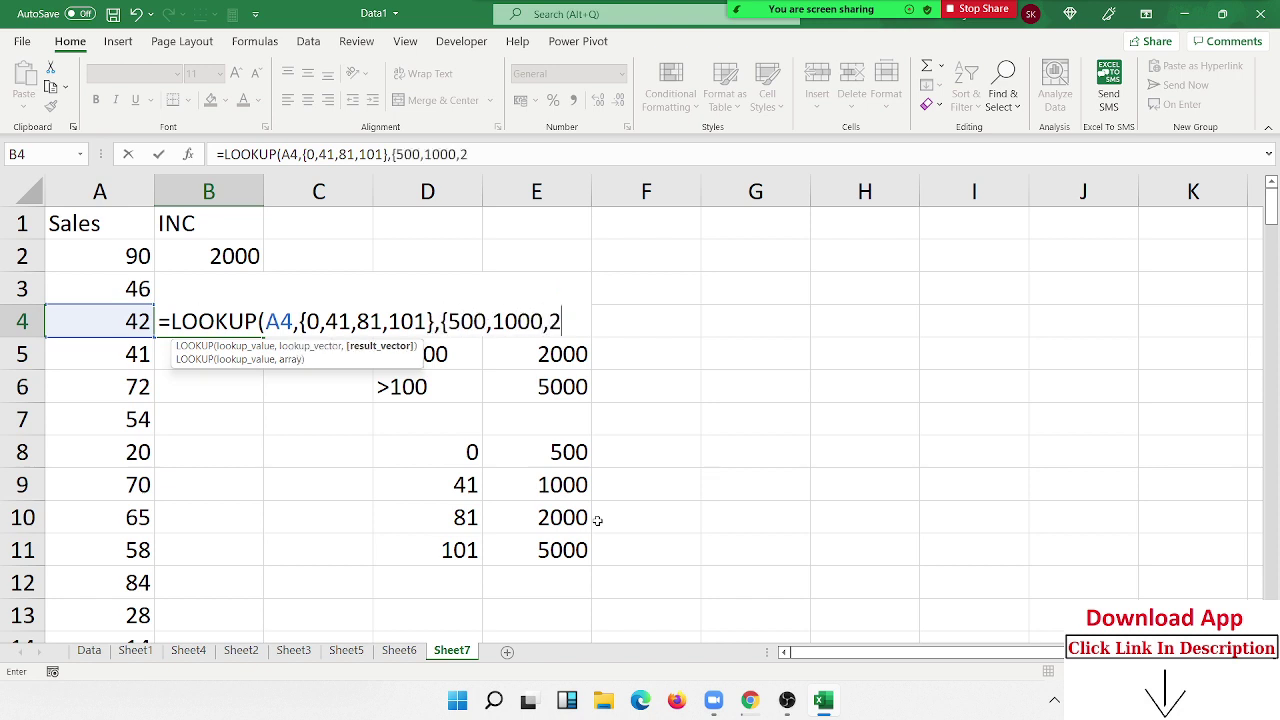
type("00")
key("BackSpace")
type("000")
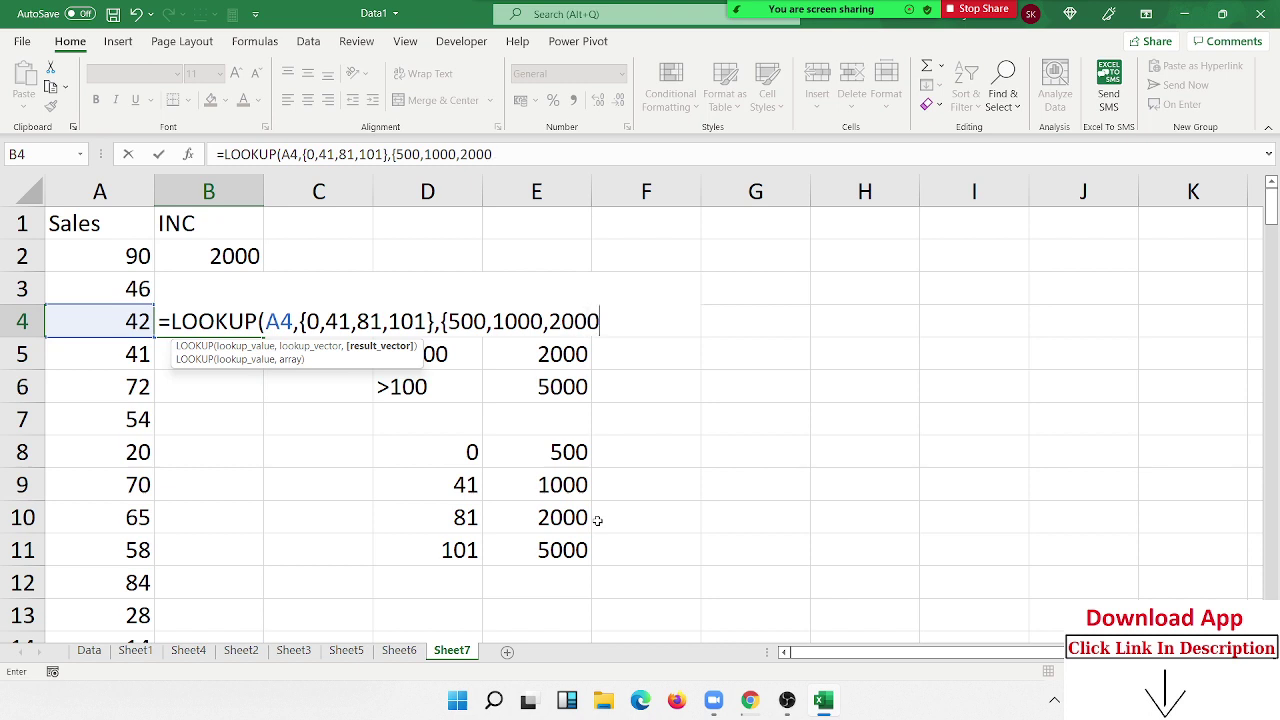
type(",")
type("5000")
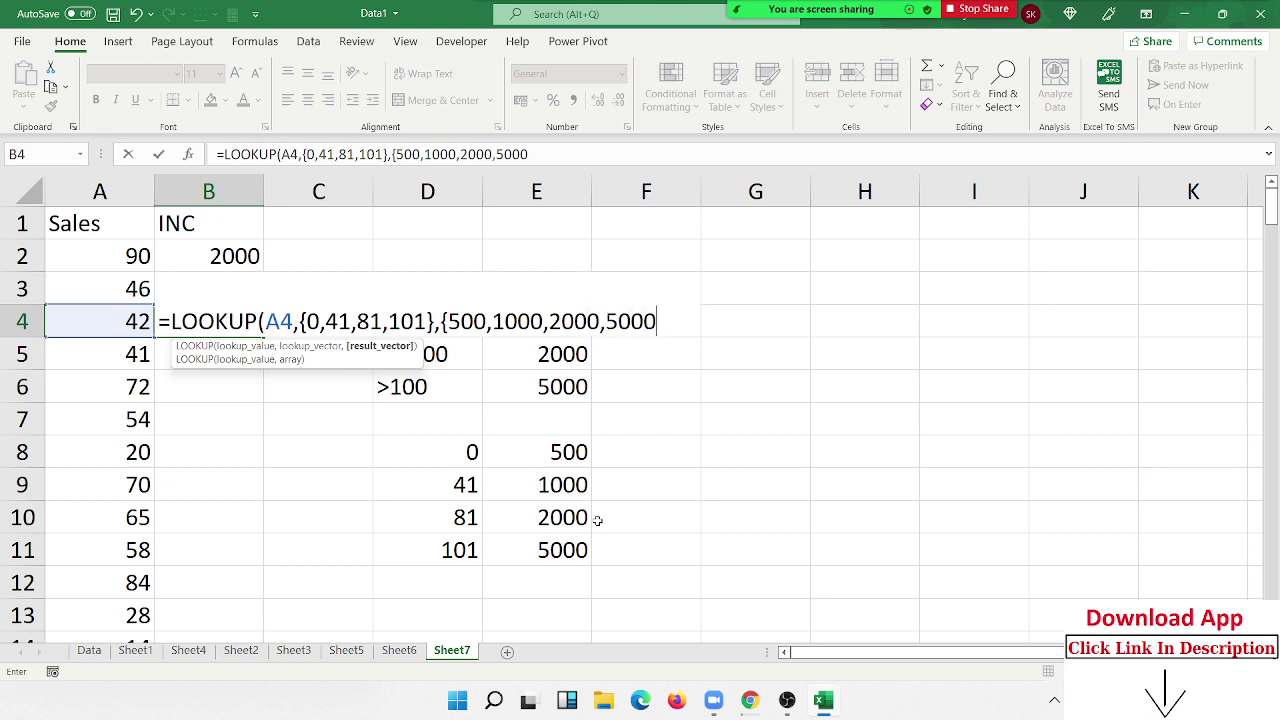
type("})")
key("Return")
key("Up")
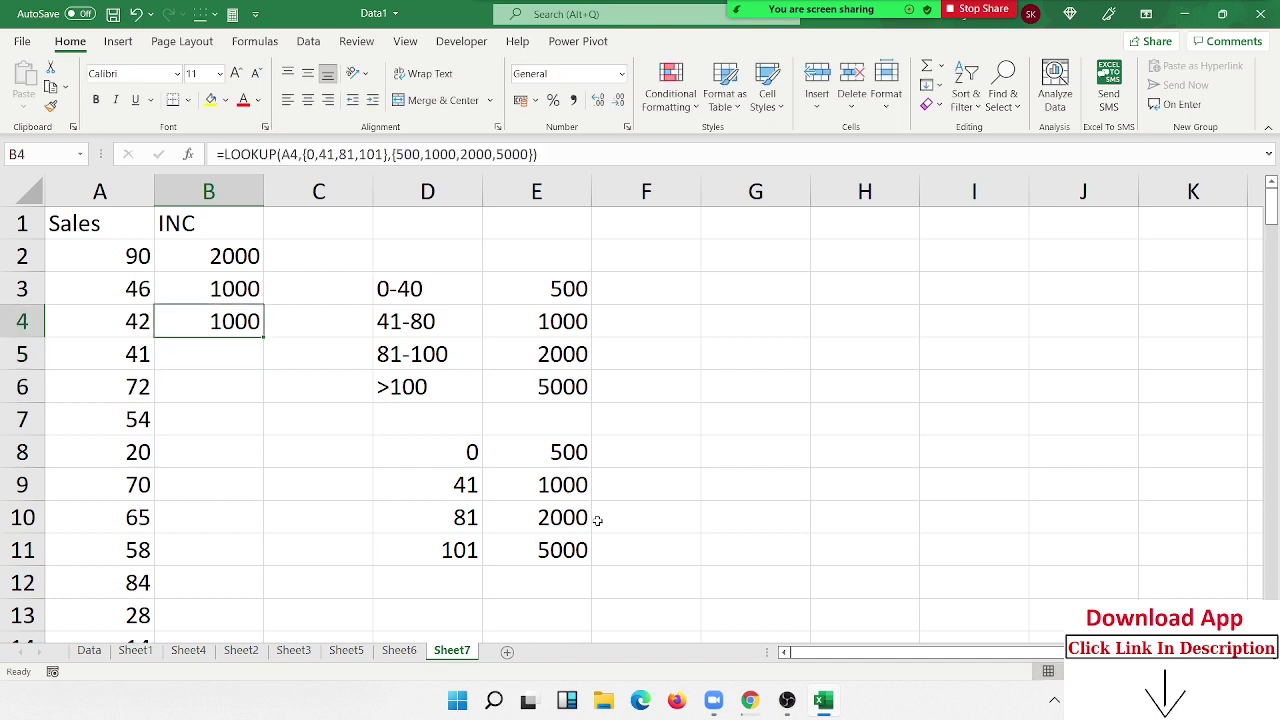
- Review B4's array-constant formula, then bring up the meeting participants list
double_click(208, 311)
key("Return")
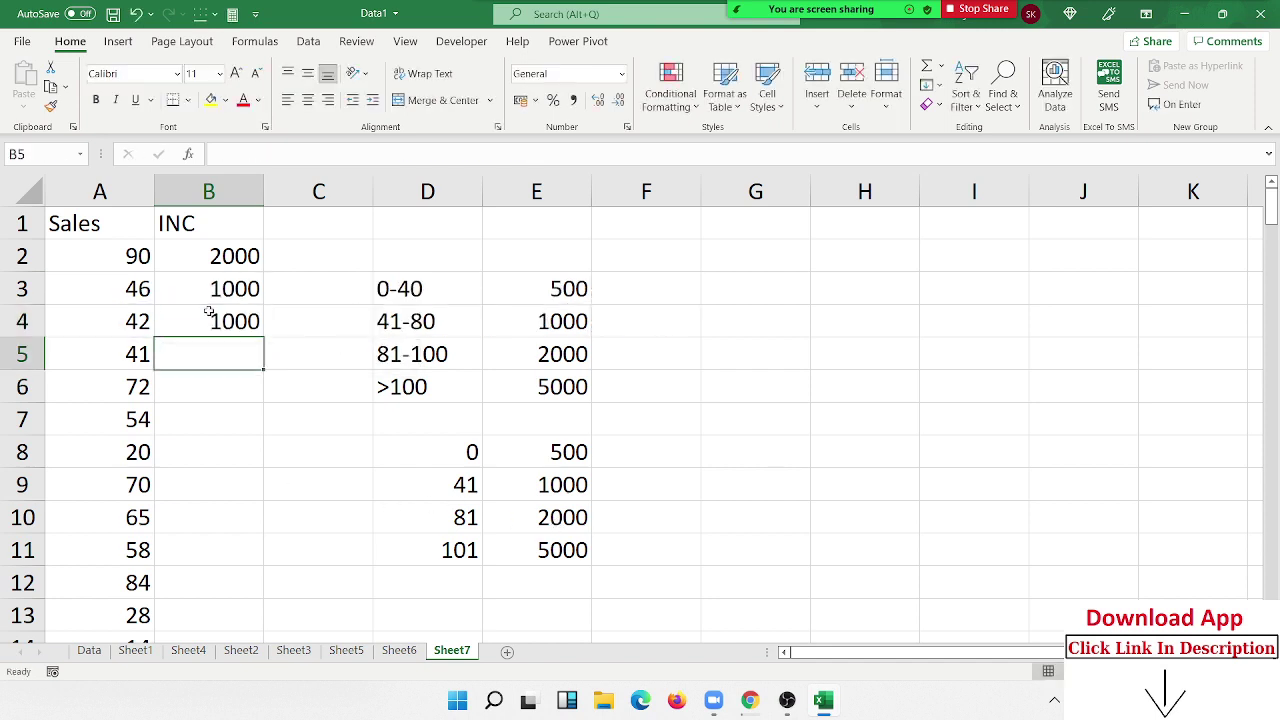
key("Up")
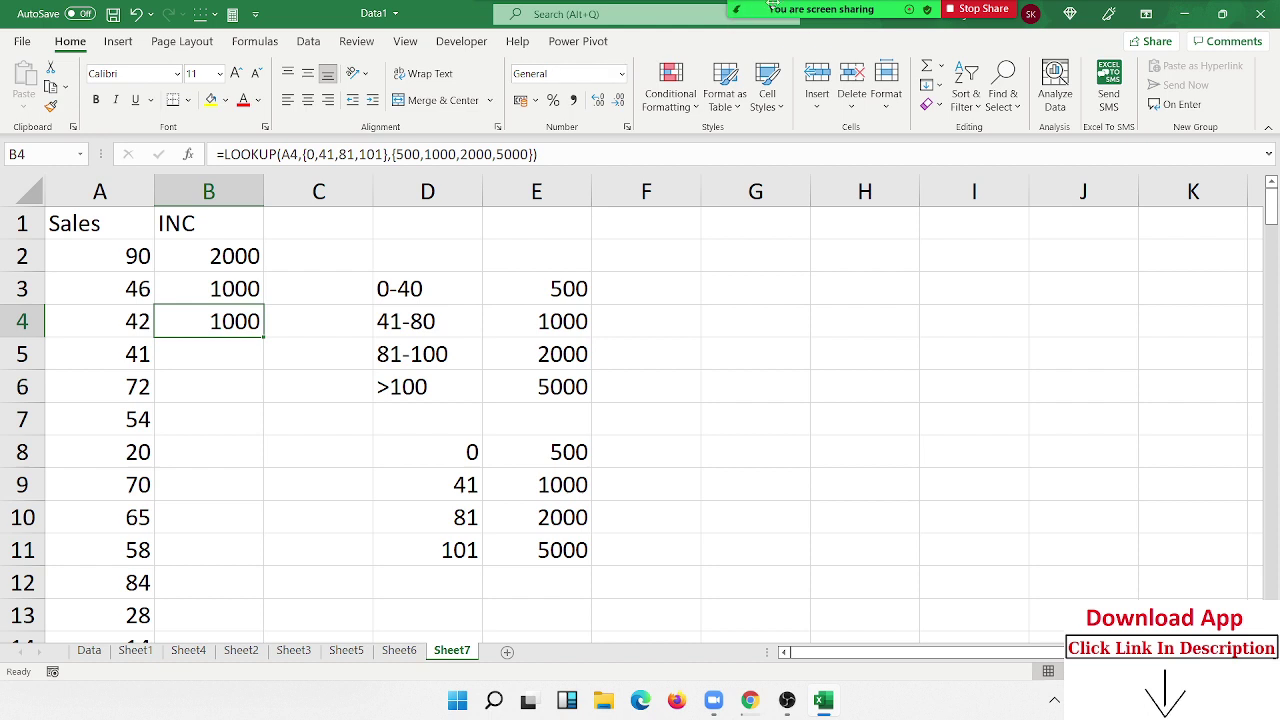
left_click(734, 20)
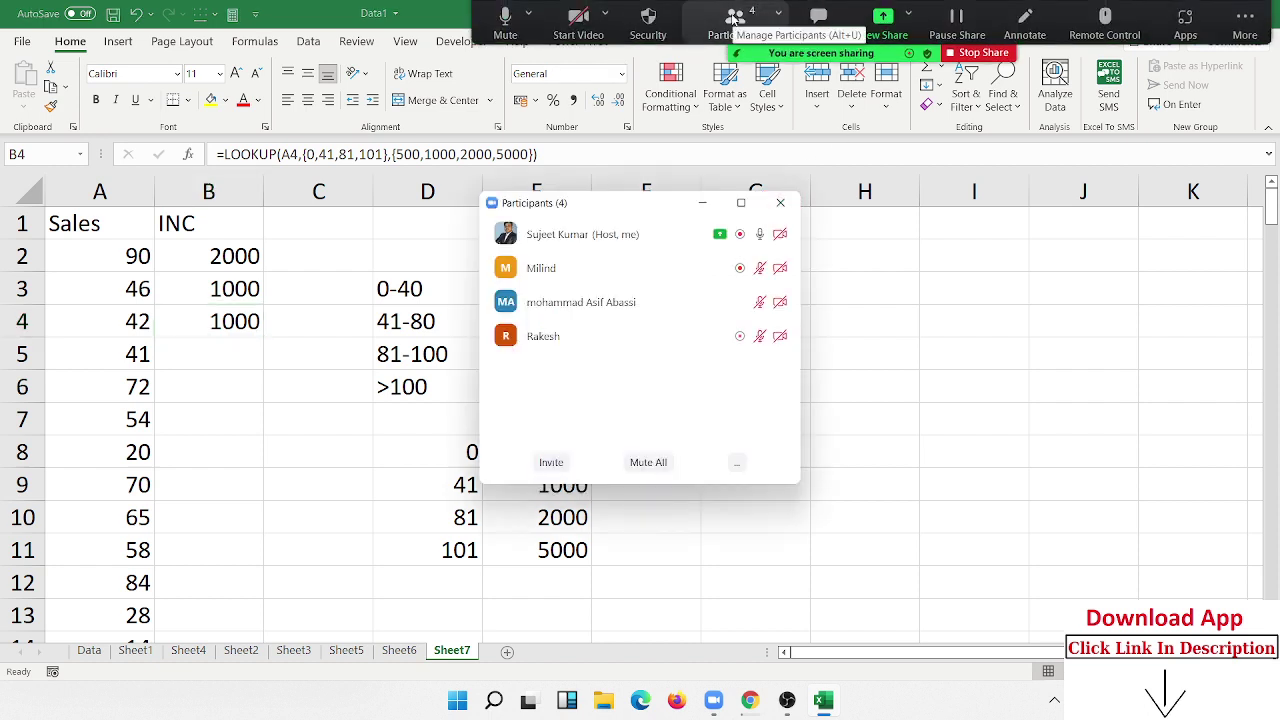